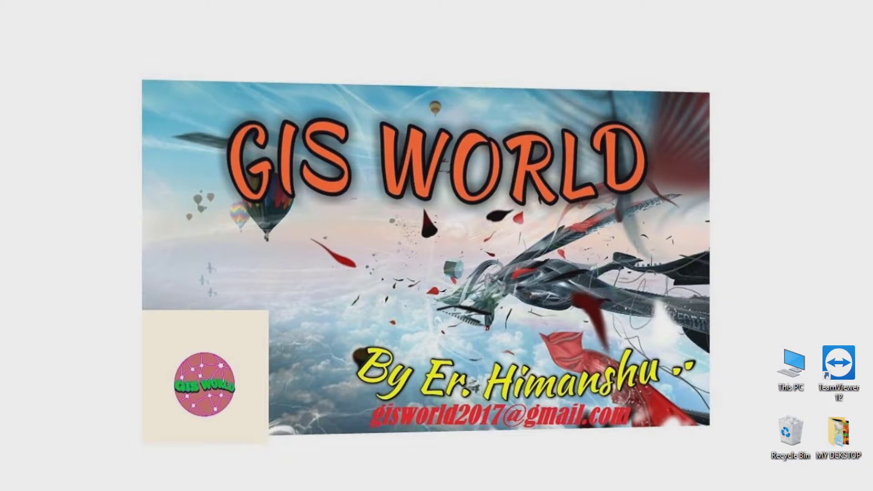
Bring up the Windows Start search panel with the Windows key
{"action": "key", "text": "super"}
Search 'erdas', launch ERDAS IMAGINE 2013 and maximize its window
{"action": "type", "text": "erdas"}
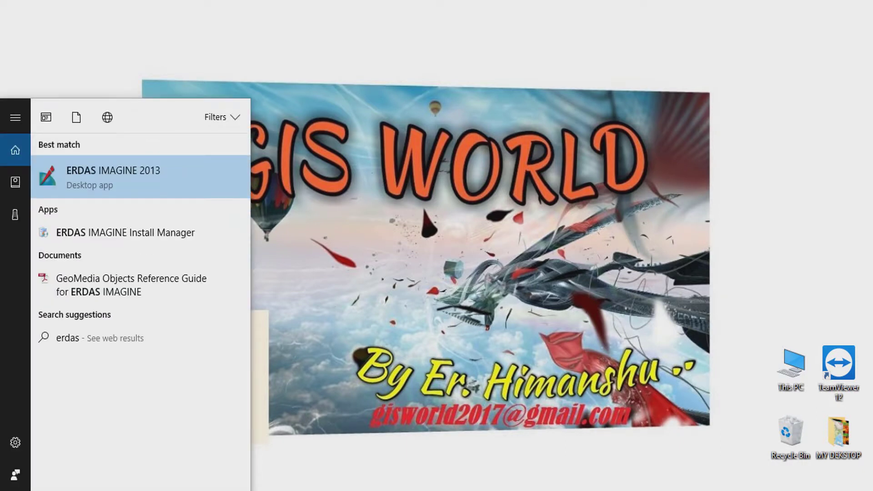
{"action": "left_click", "coordinate": [149, 188]}
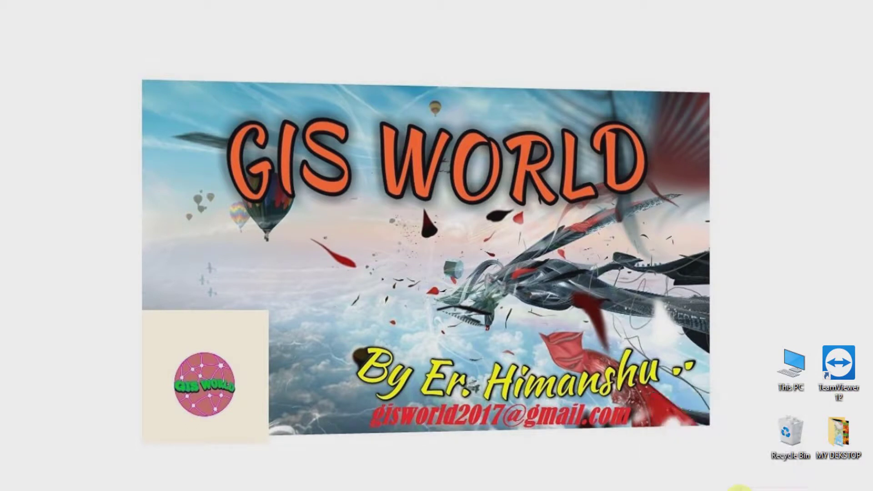
{"action": "left_click", "coordinate": [732, 489]}
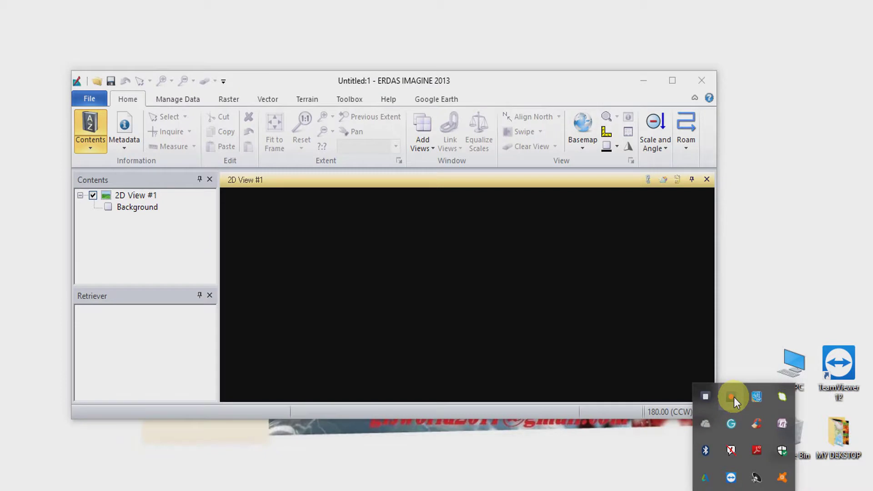
{"action": "left_click", "coordinate": [739, 337]}
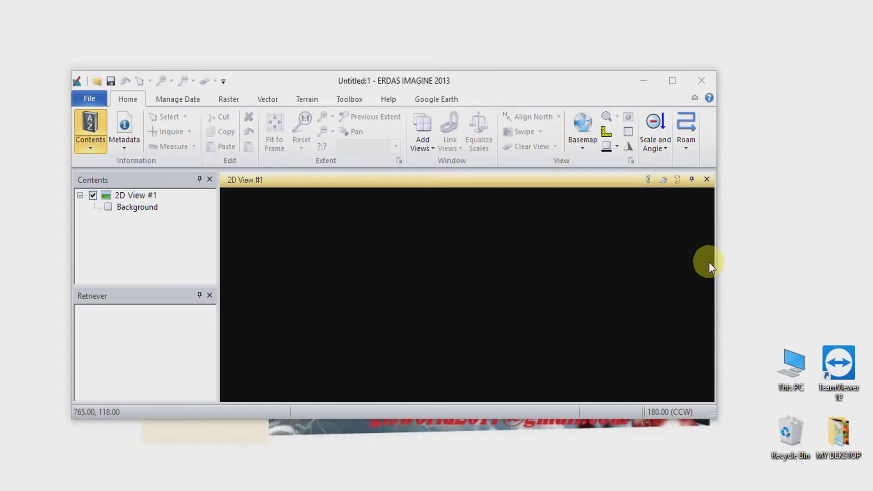
{"action": "left_click", "coordinate": [675, 87]}
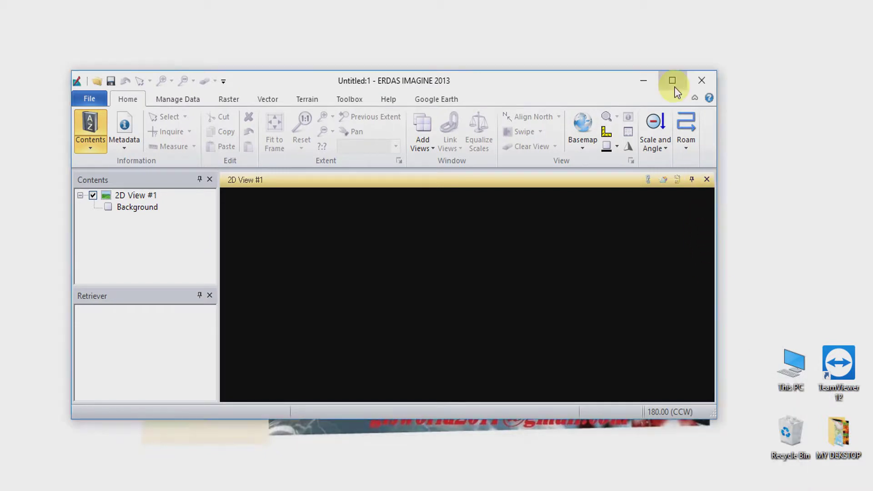
{"action": "left_click", "coordinate": [674, 87]}
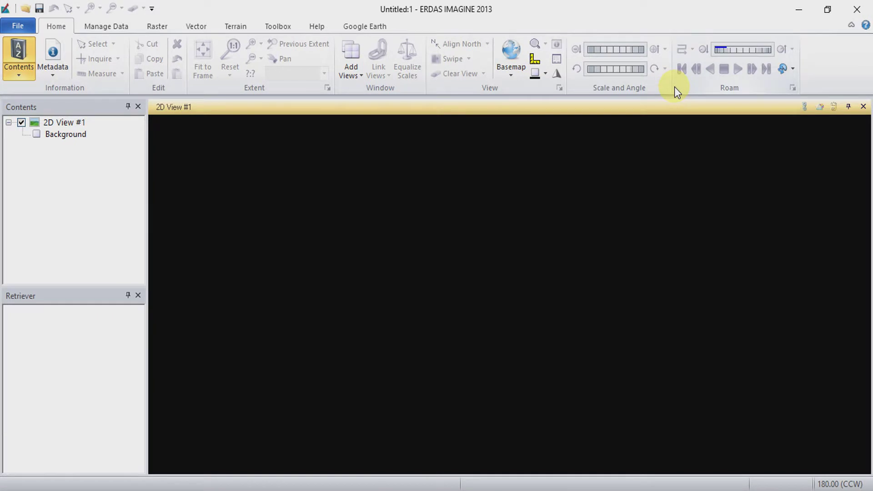
Open a raster layer from drive D:, filtered to JFIF files, and add HIM.JPG to 2D View #1
{"action": "right_click", "coordinate": [346, 175]}
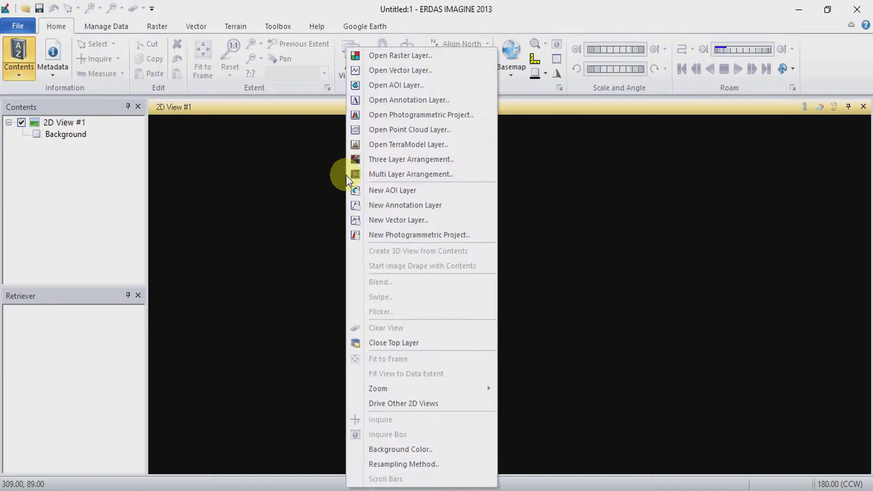
{"action": "left_click", "coordinate": [392, 61]}
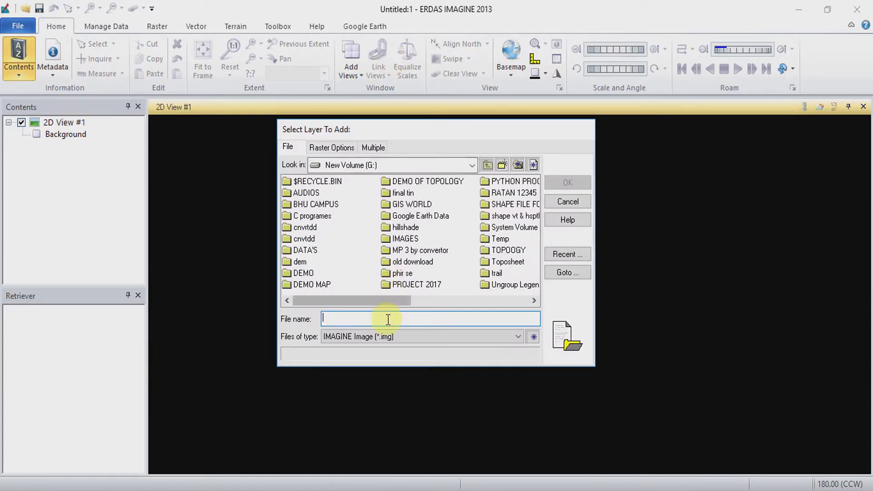
{"action": "left_click", "coordinate": [367, 165]}
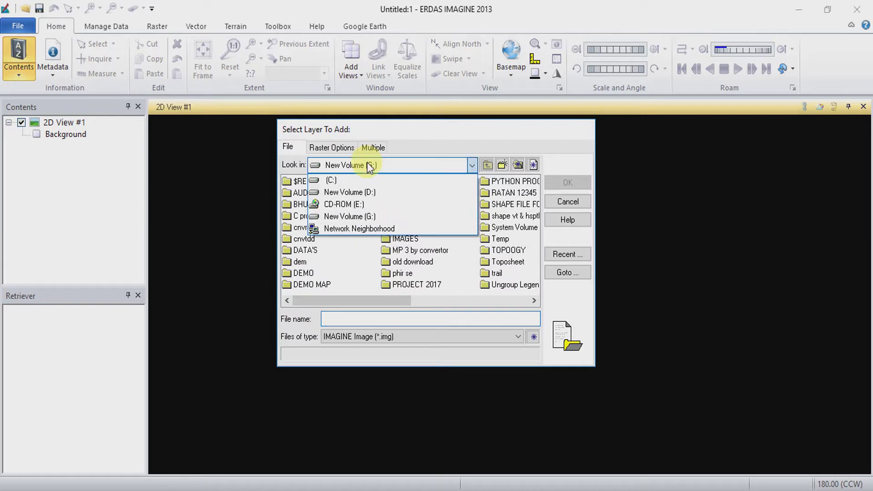
{"action": "left_click", "coordinate": [369, 191]}
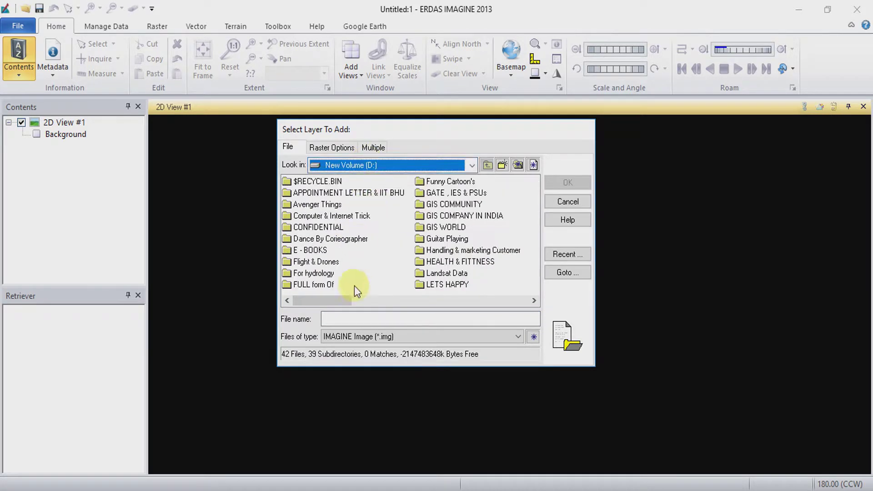
{"action": "left_click", "coordinate": [322, 296]}
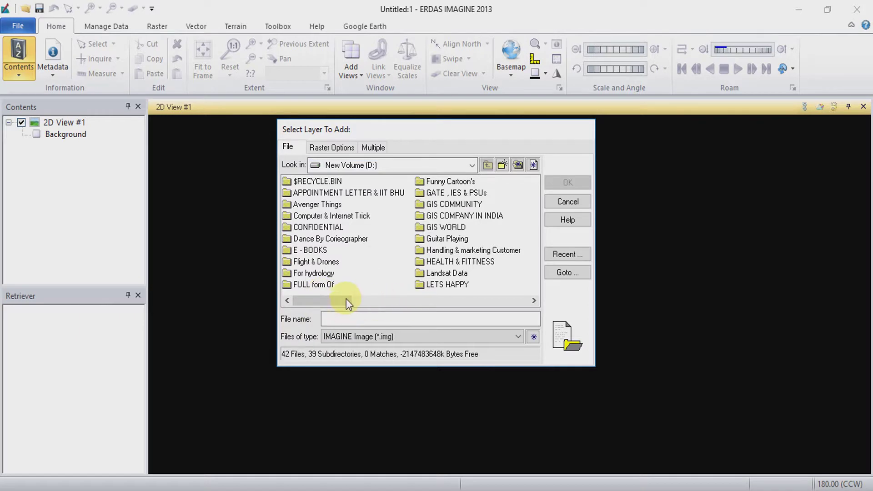
{"action": "left_click_drag", "start_coordinate": [347, 300], "coordinate": [513, 302]}
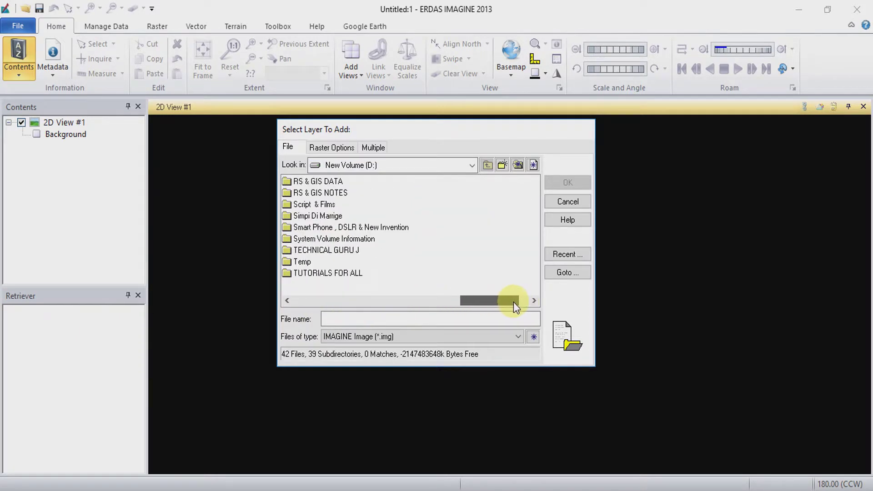
{"action": "left_click", "coordinate": [513, 342]}
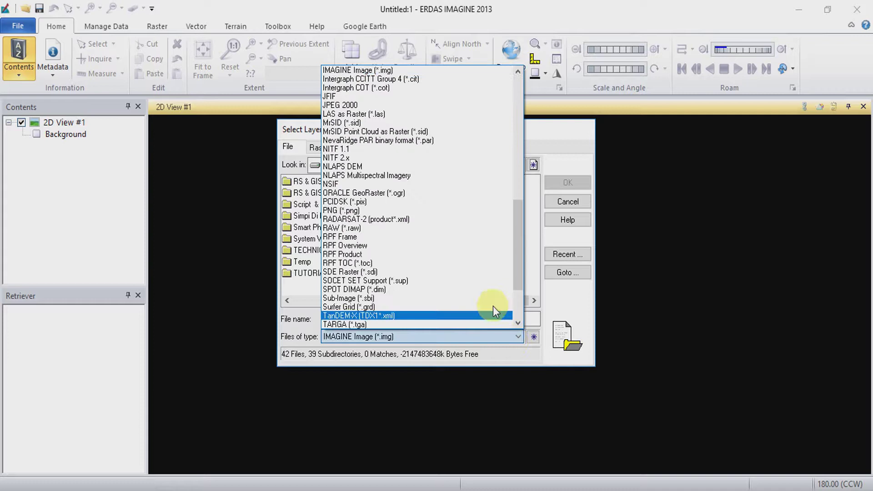
{"action": "left_click_drag", "start_coordinate": [517, 276], "coordinate": [522, 268]}
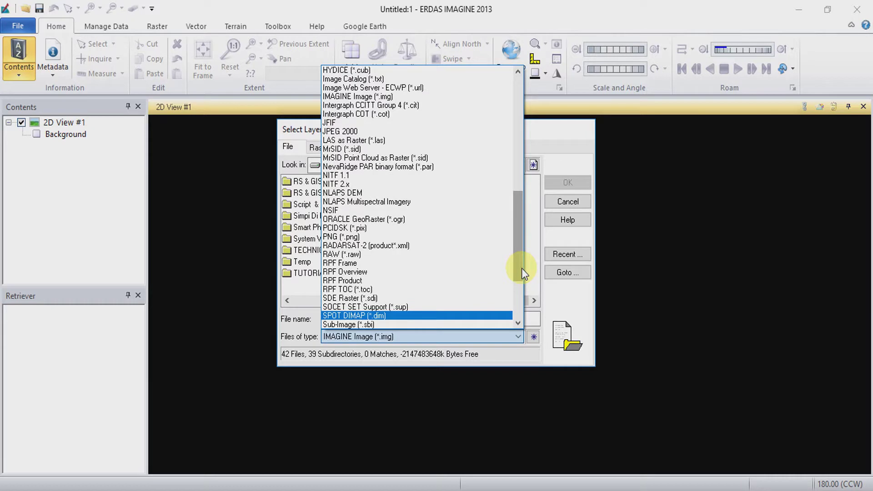
{"action": "left_click", "coordinate": [359, 125]}
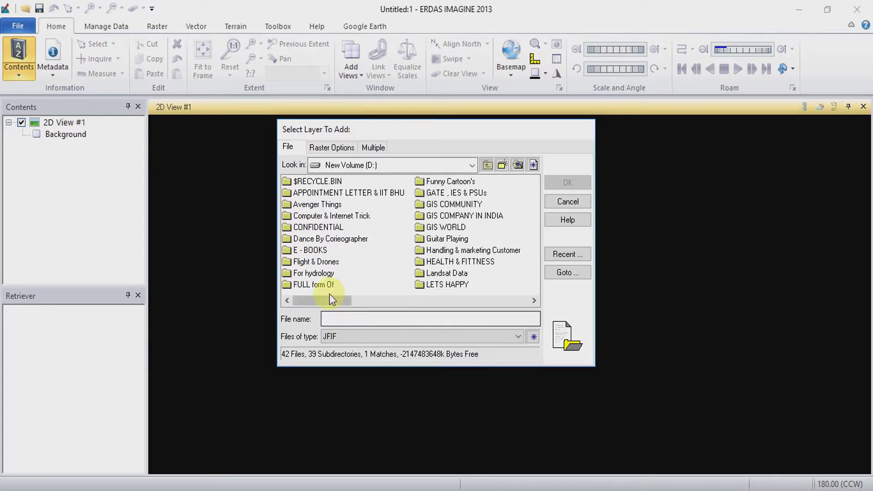
{"action": "left_click_drag", "start_coordinate": [333, 298], "coordinate": [464, 307]}
{"action": "left_click", "coordinate": [441, 285]}
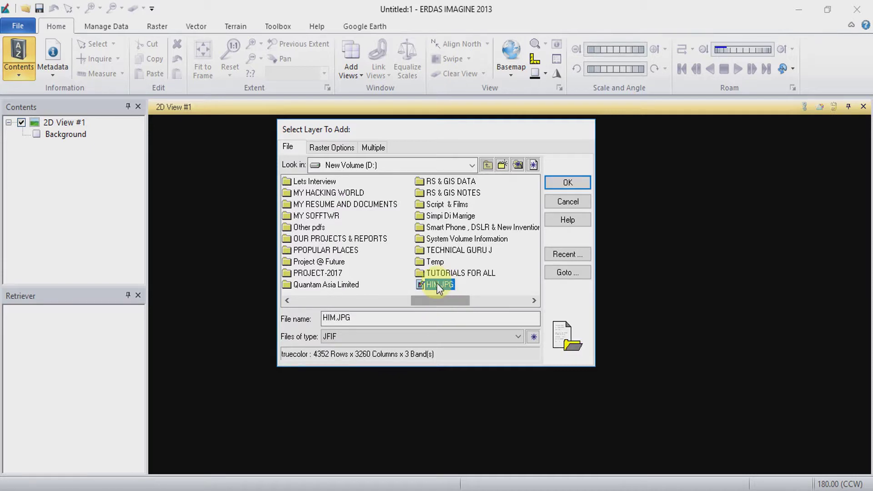
{"action": "left_click", "coordinate": [563, 180]}
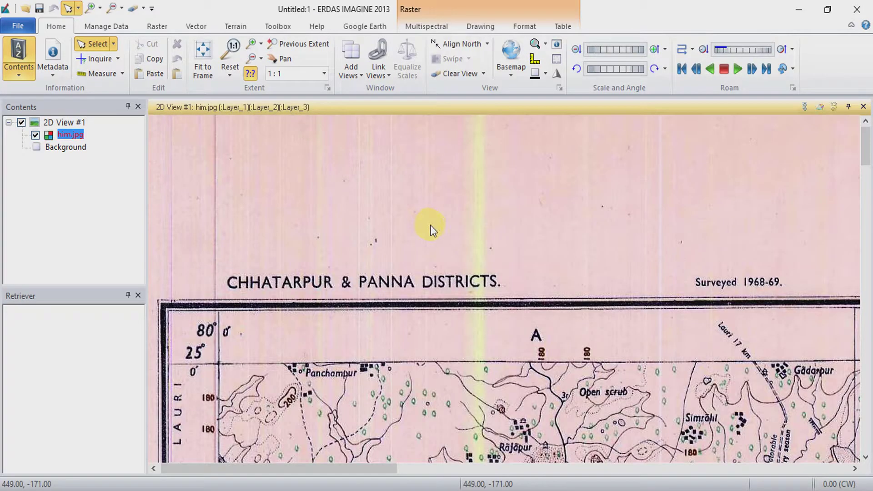
Show the Raster ribbon's Multispectral tool set for HIM.JPG
{"action": "left_click_drag", "start_coordinate": [865, 140], "coordinate": [866, 192]}
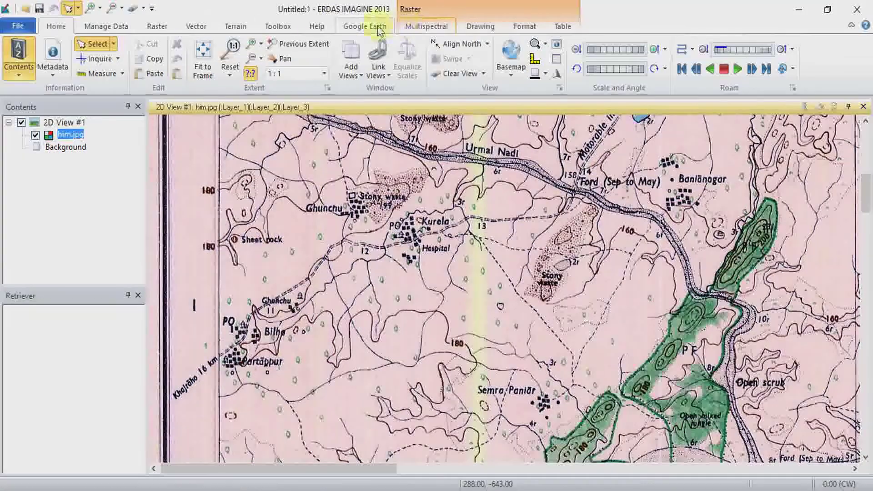
{"action": "left_click", "coordinate": [153, 30]}
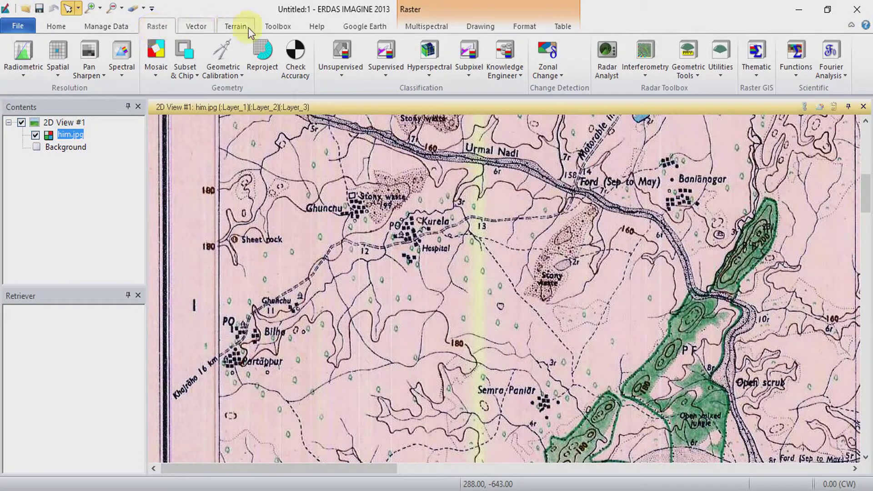
{"action": "left_click", "coordinate": [406, 29]}
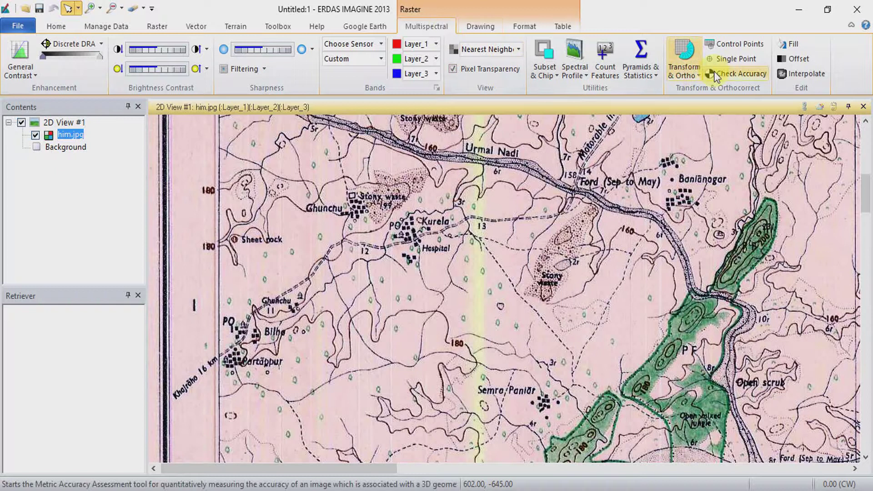
Start Control Points and choose the Polynomial geometric model
{"action": "left_click", "coordinate": [738, 46]}
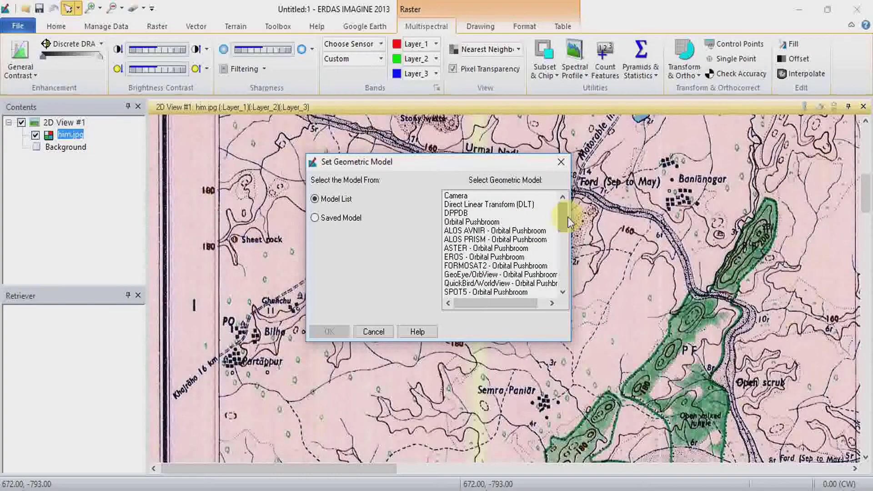
{"action": "left_click_drag", "start_coordinate": [561, 219], "coordinate": [562, 269]}
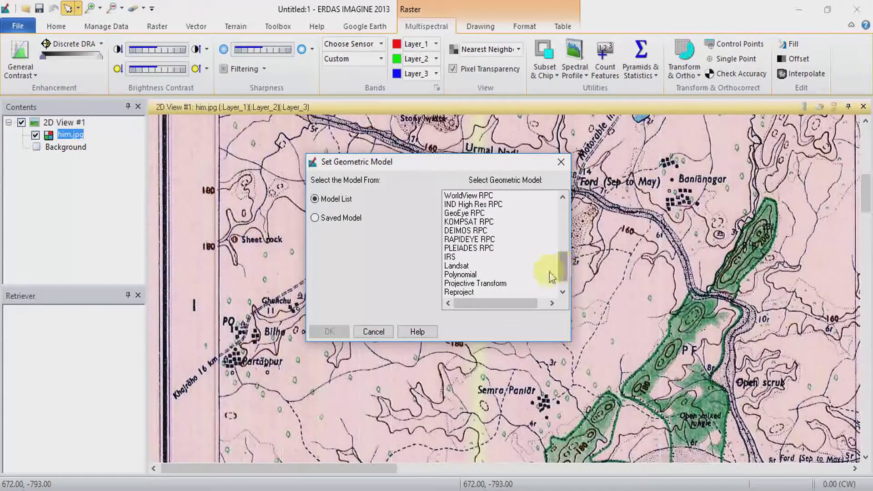
{"action": "left_click", "coordinate": [460, 275]}
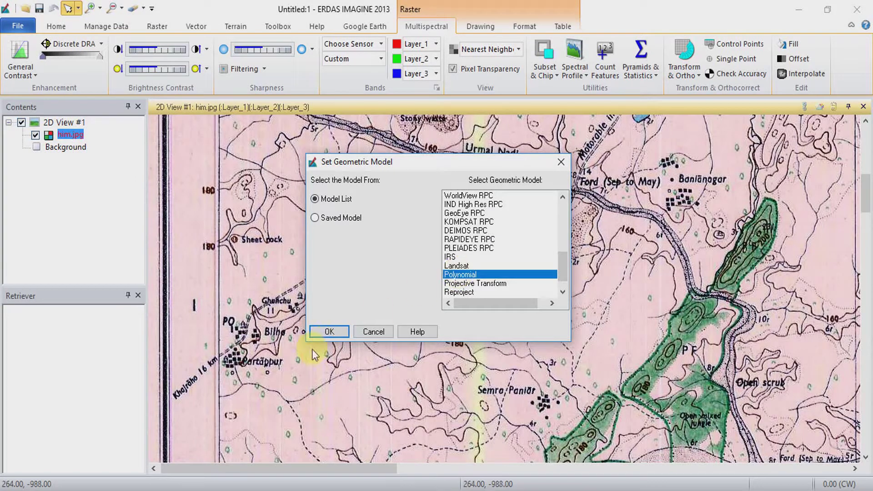
{"action": "left_click", "coordinate": [325, 332]}
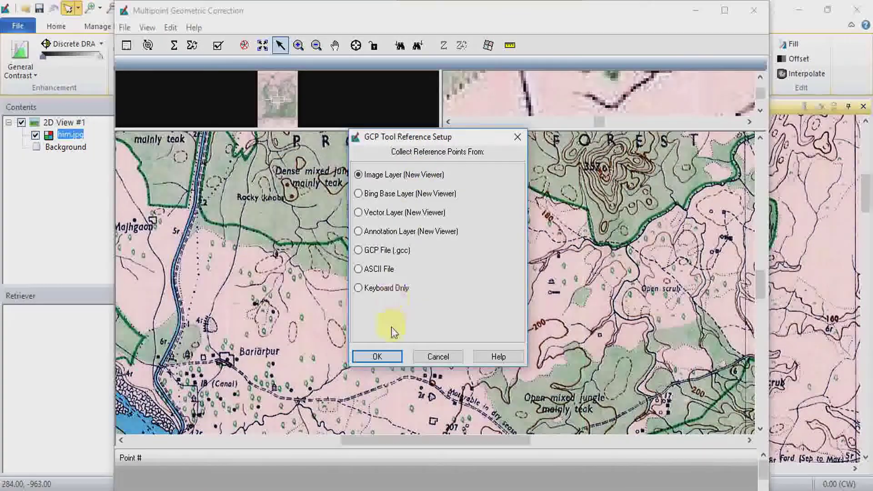
Use georefrenced.img from the DEMO folder as the reference image layer
{"action": "left_click", "coordinate": [385, 358]}
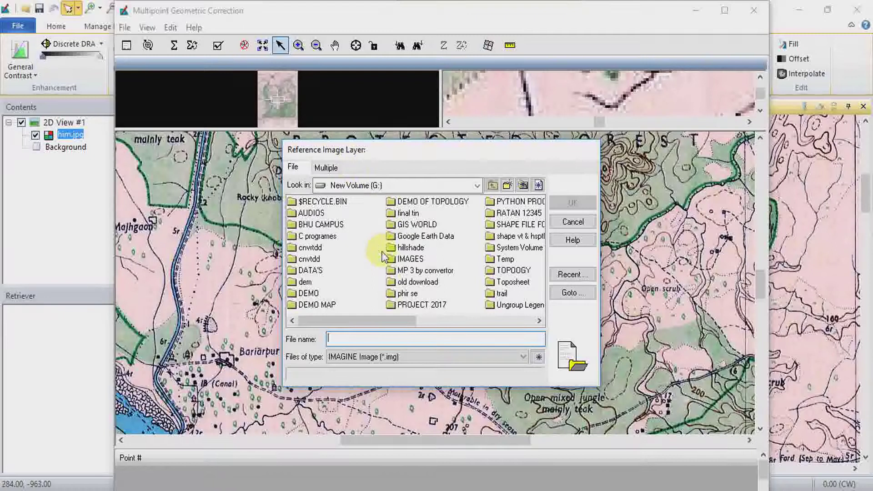
{"action": "double_click", "coordinate": [309, 293]}
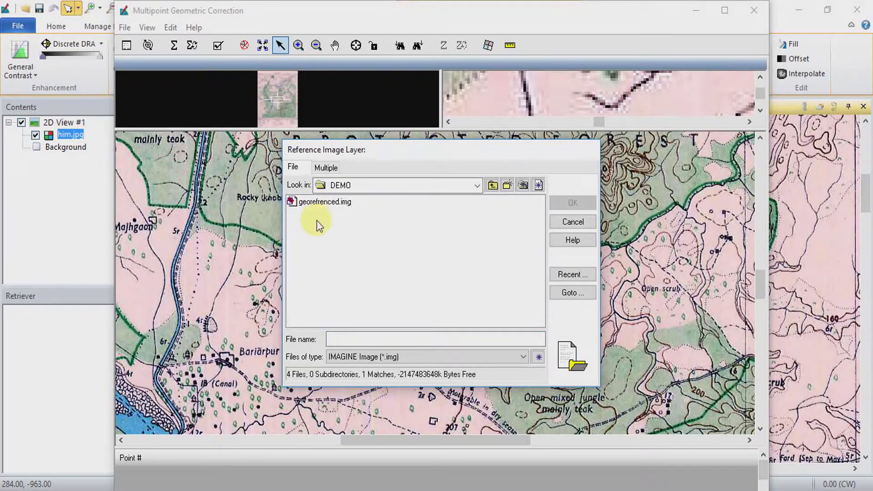
{"action": "left_click", "coordinate": [316, 204]}
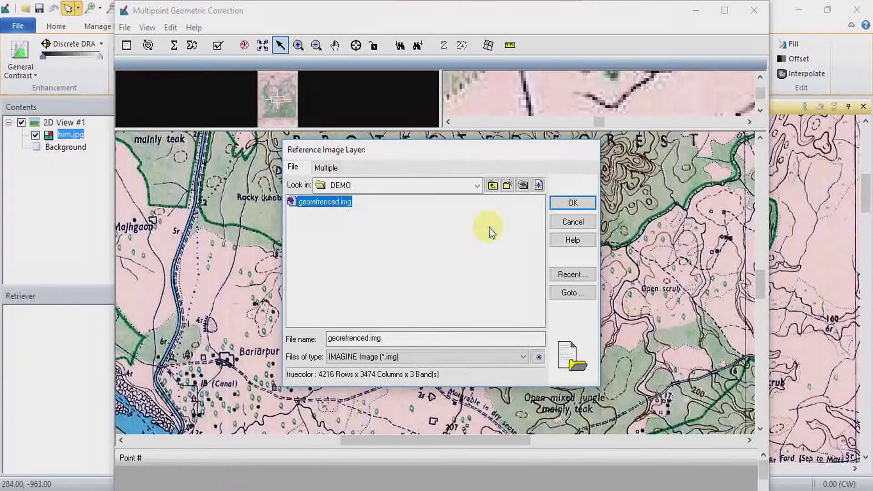
{"action": "left_click", "coordinate": [586, 203]}
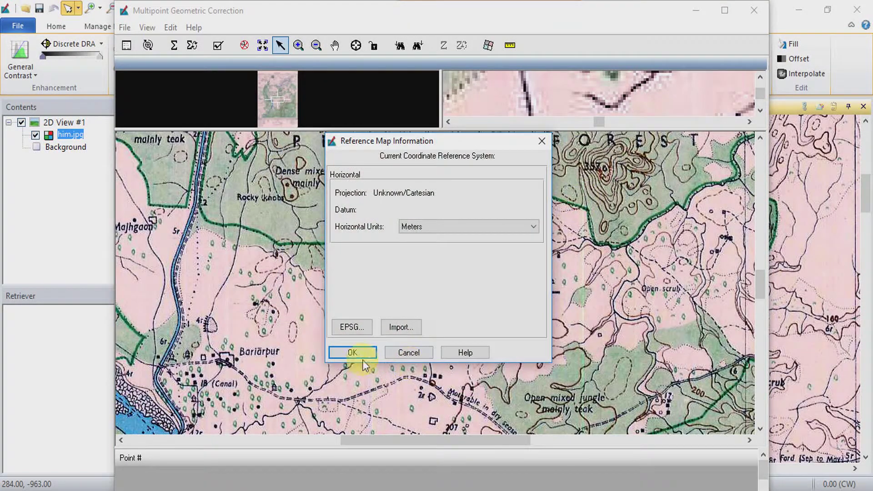
{"action": "left_click", "coordinate": [361, 350]}
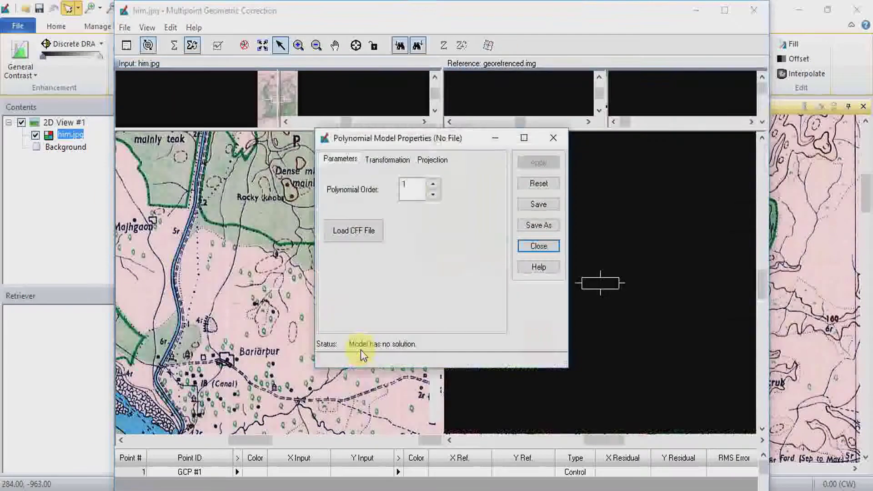
Set the polynomial model's projection from the reference image, apply, and close the properties
{"action": "left_click", "coordinate": [438, 163]}
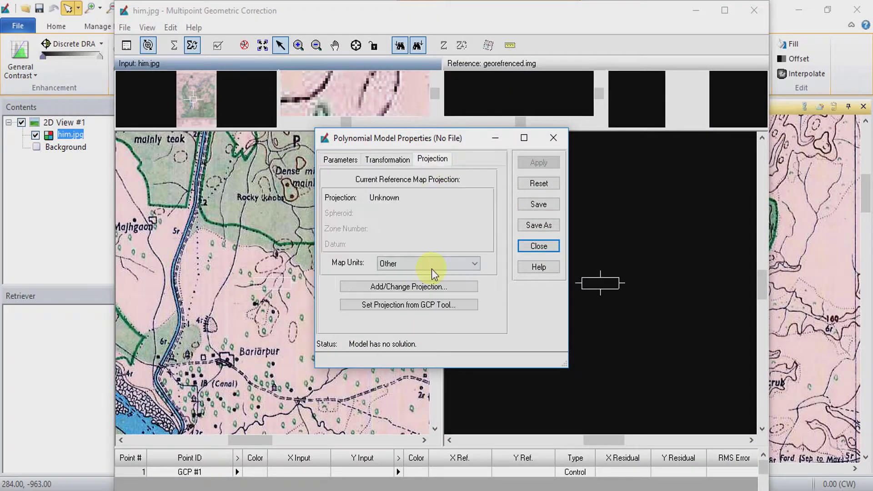
{"action": "left_click", "coordinate": [431, 305]}
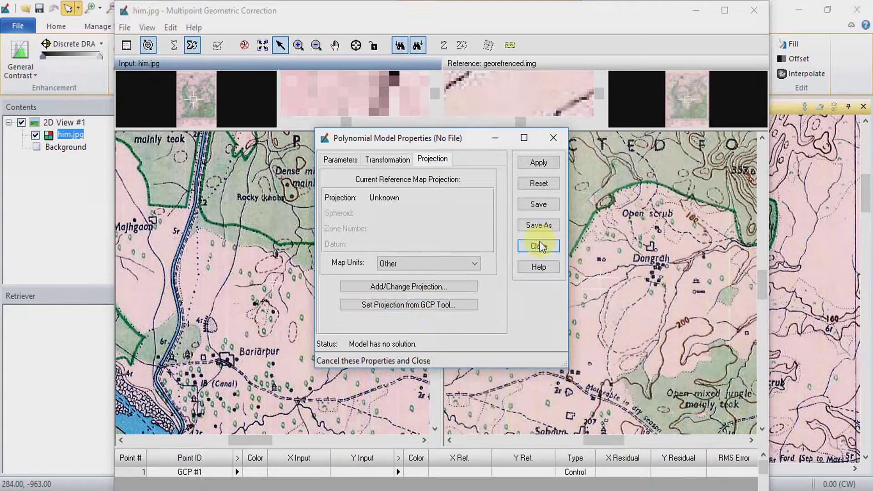
{"action": "left_click", "coordinate": [420, 305]}
{"action": "left_click", "coordinate": [544, 164]}
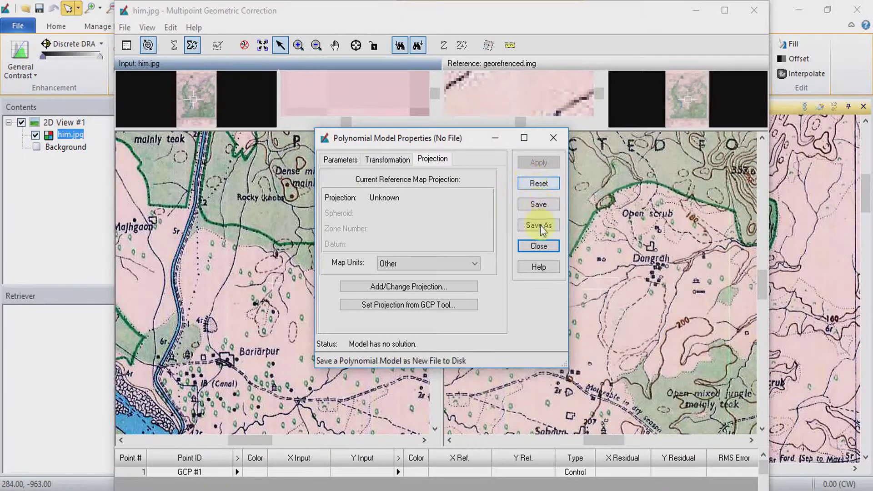
{"action": "left_click", "coordinate": [540, 245]}
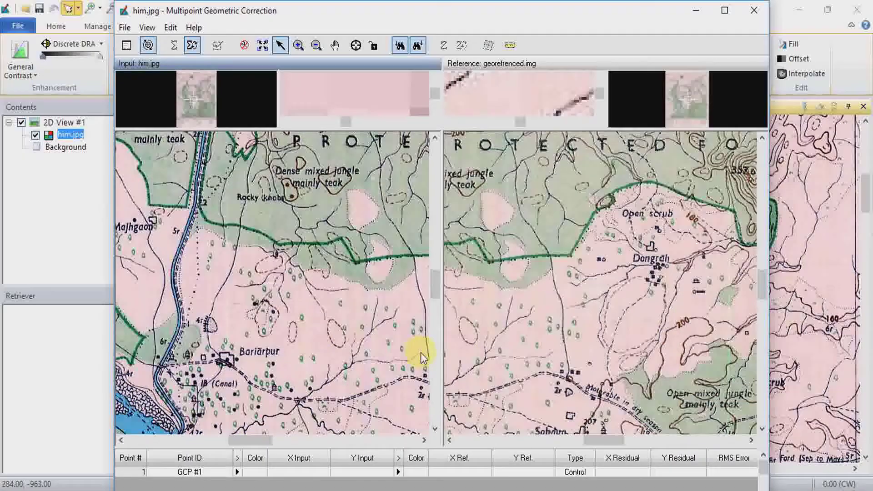
Pan the input view to the top-left 80°/25° corner and select the Create GCP tool
{"action": "left_click_drag", "start_coordinate": [430, 290], "coordinate": [450, 178]}
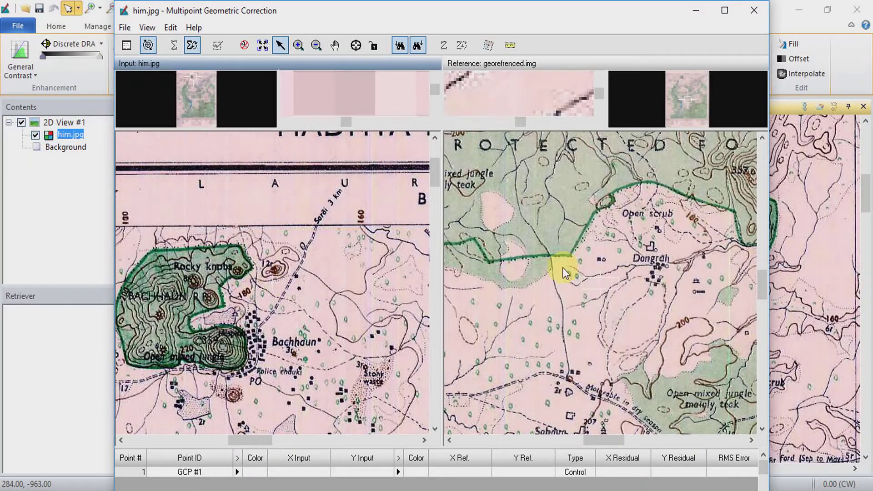
{"action": "left_click_drag", "start_coordinate": [765, 282], "coordinate": [748, 165]}
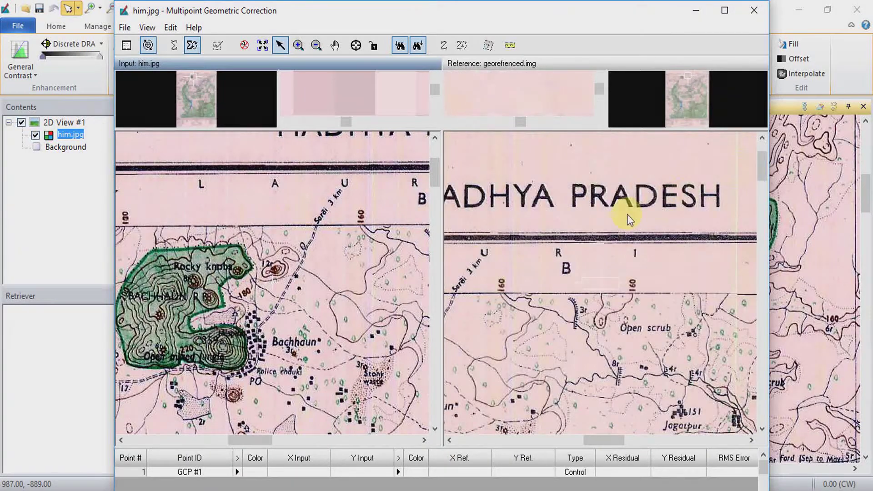
{"action": "right_click", "coordinate": [568, 226]}
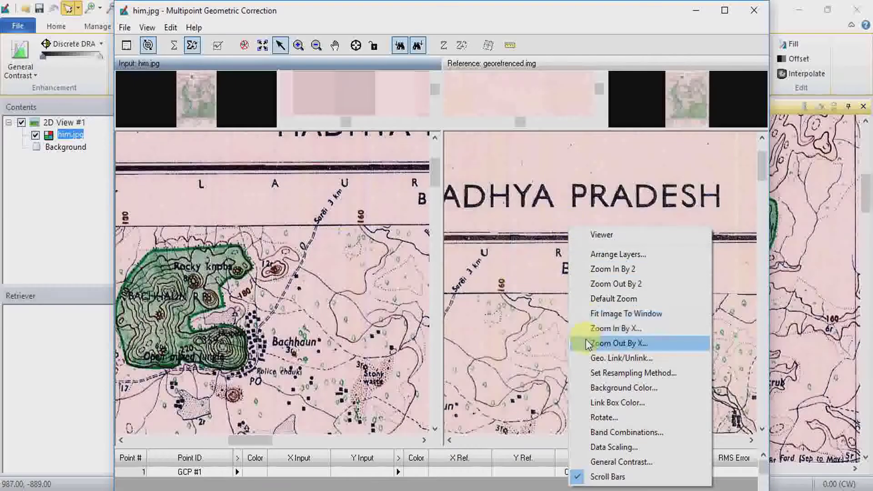
{"action": "left_click", "coordinate": [529, 317]}
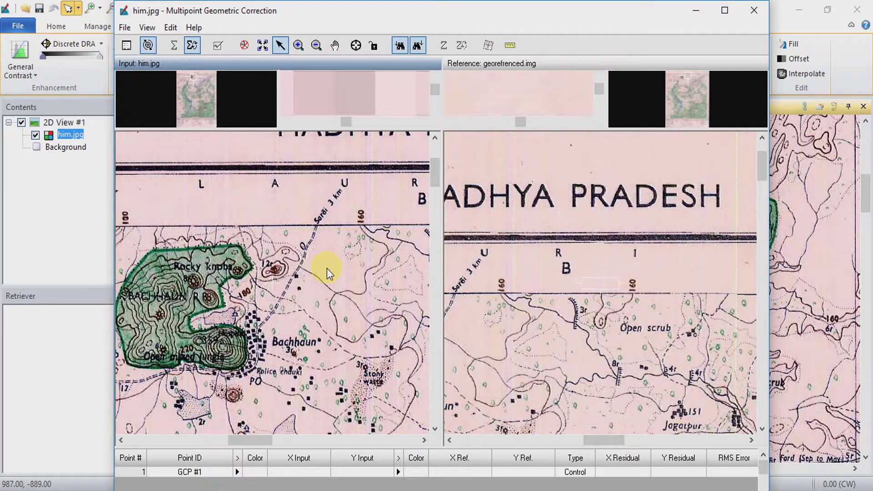
{"action": "mouse_move", "coordinate": [437, 168]}
{"action": "left_mouse_down"}
{"action": "mouse_move", "coordinate": [435, 147]}
{"action": "mouse_move", "coordinate": [436, 170]}
{"action": "left_mouse_up"}
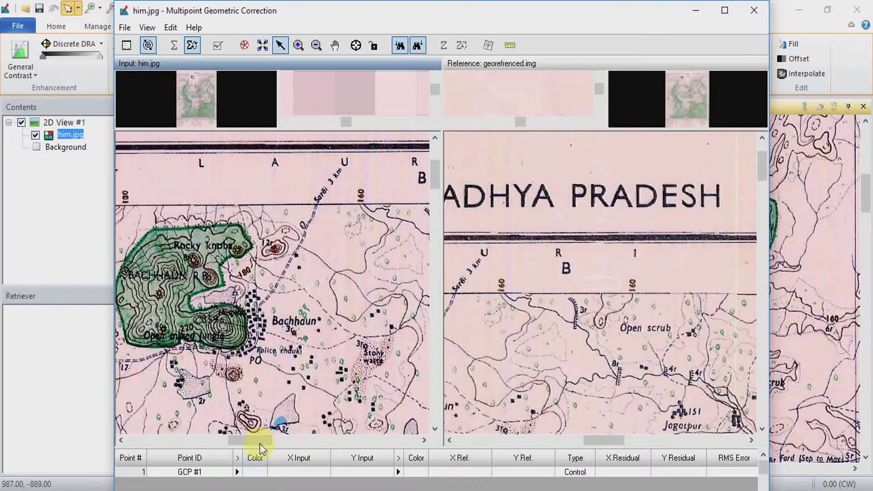
{"action": "left_click_drag", "start_coordinate": [260, 442], "coordinate": [159, 416]}
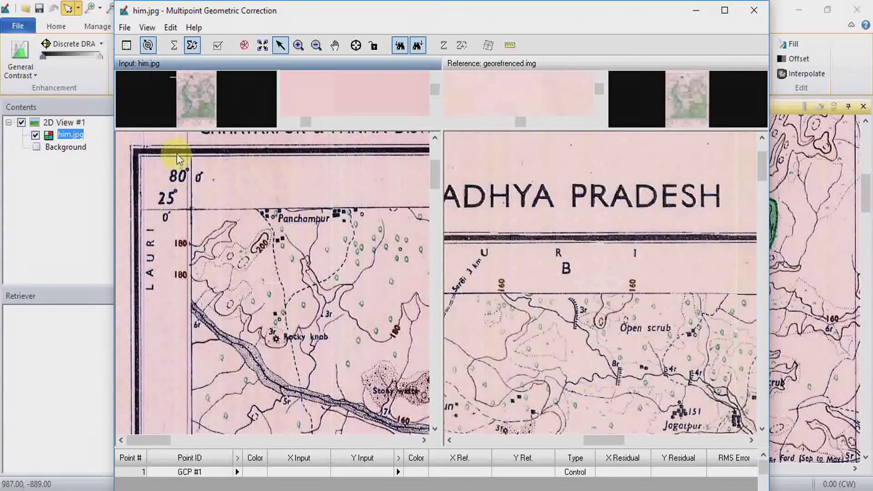
{"action": "left_click", "coordinate": [357, 46]}
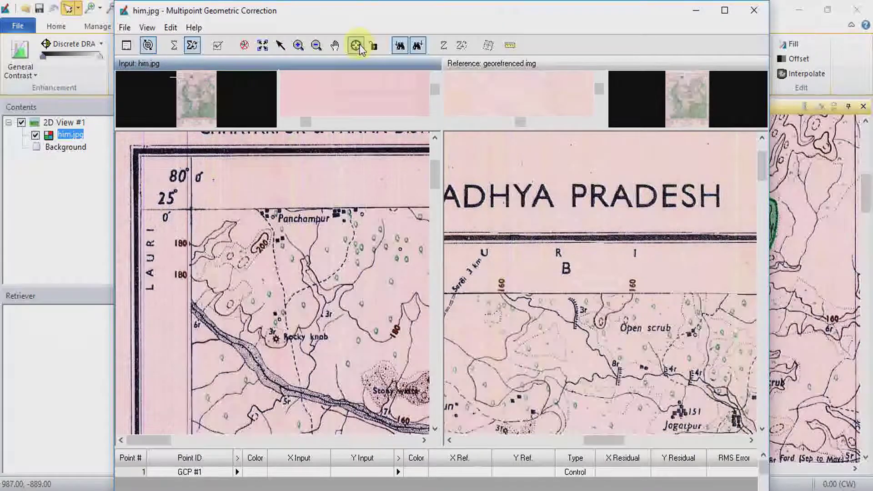
Place GCP #1 at the 80°/25° corner on both the input and reference images
{"action": "left_click", "coordinate": [187, 209]}
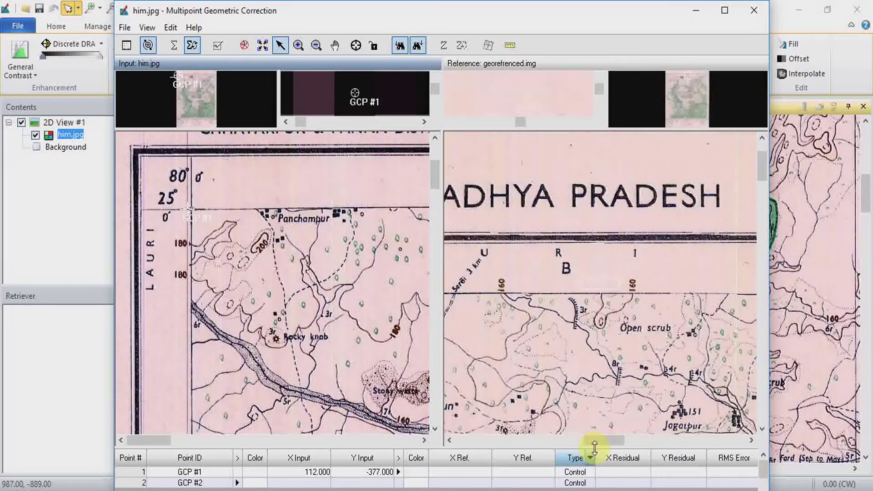
{"action": "left_click_drag", "start_coordinate": [598, 436], "coordinate": [460, 437]}
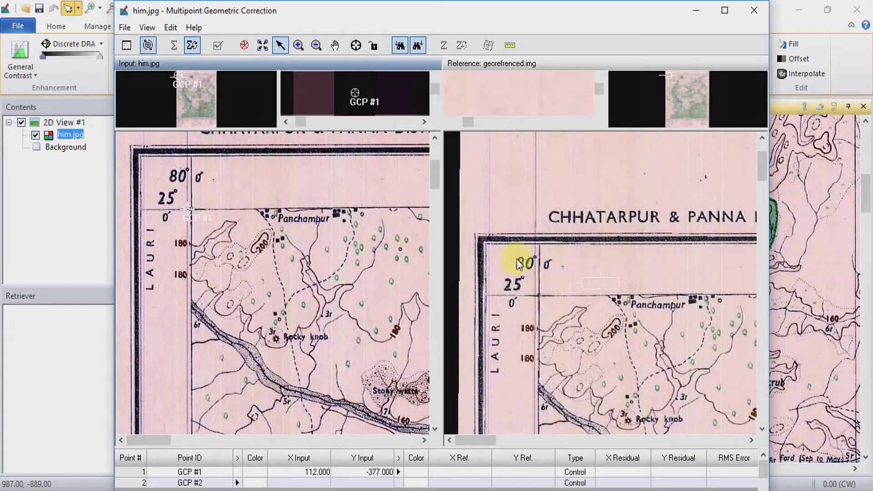
{"action": "left_click", "coordinate": [355, 45]}
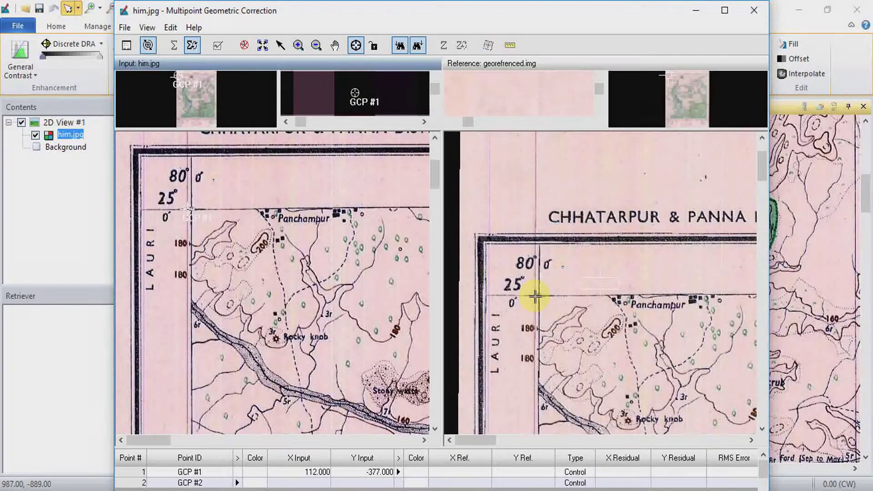
{"action": "left_click", "coordinate": [535, 296]}
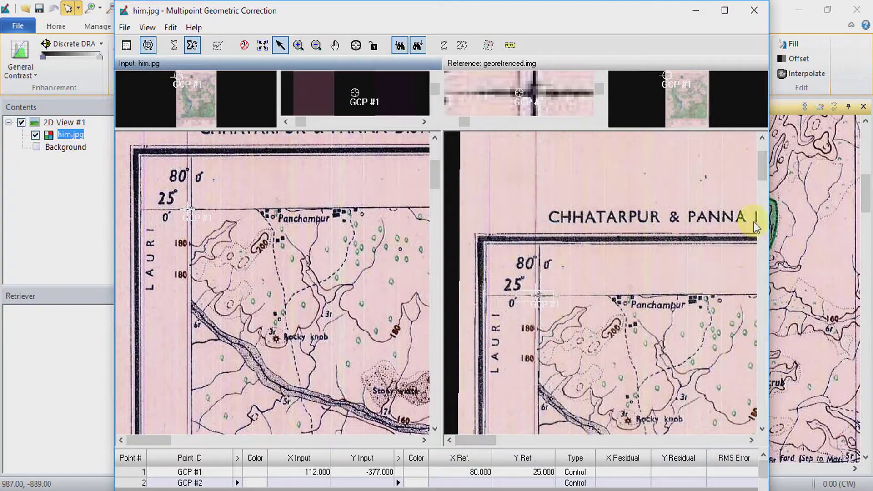
{"action": "left_click_drag", "start_coordinate": [159, 439], "coordinate": [405, 425]}
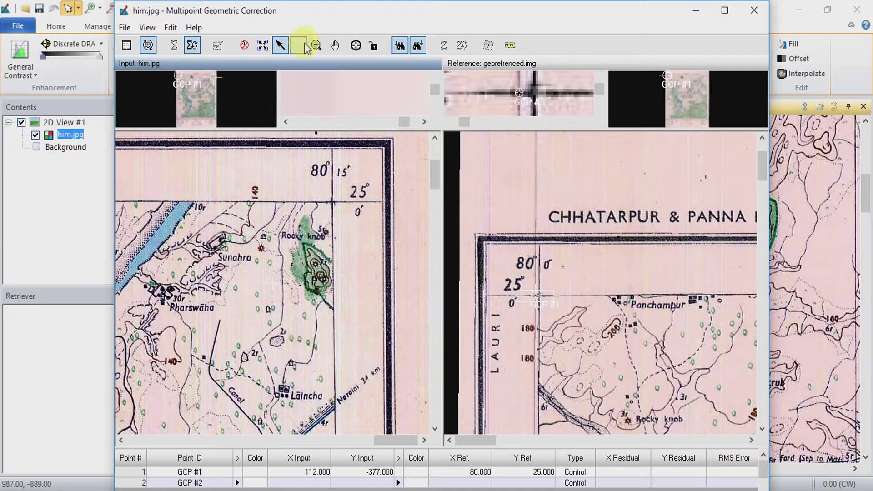
Place GCP #2 at the 80°15′/25° corner on both images (reference 80.25, 25)
{"action": "left_click", "coordinate": [359, 47]}
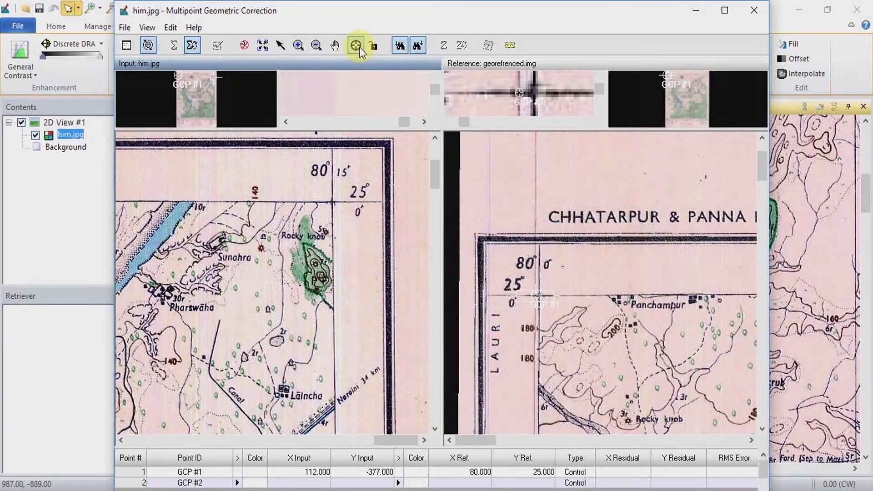
{"action": "left_click", "coordinate": [332, 203]}
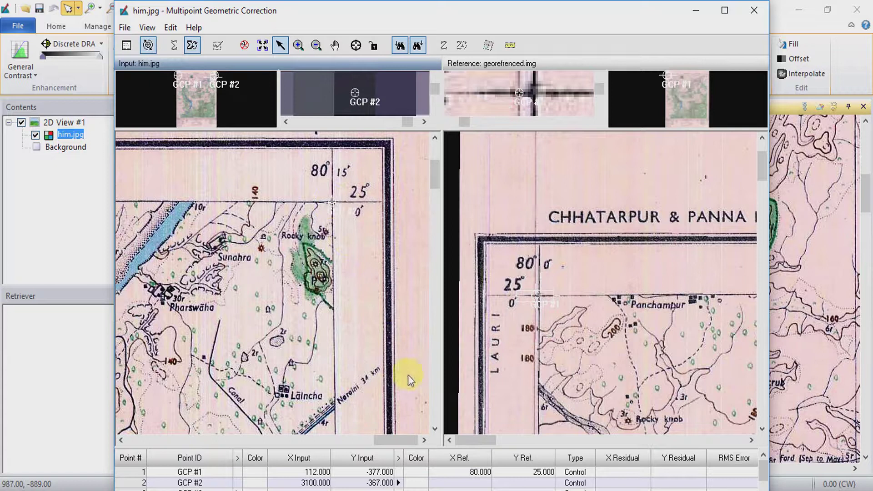
{"action": "left_click_drag", "start_coordinate": [499, 440], "coordinate": [789, 415]}
{"action": "left_click_drag", "start_coordinate": [488, 439], "coordinate": [735, 446]}
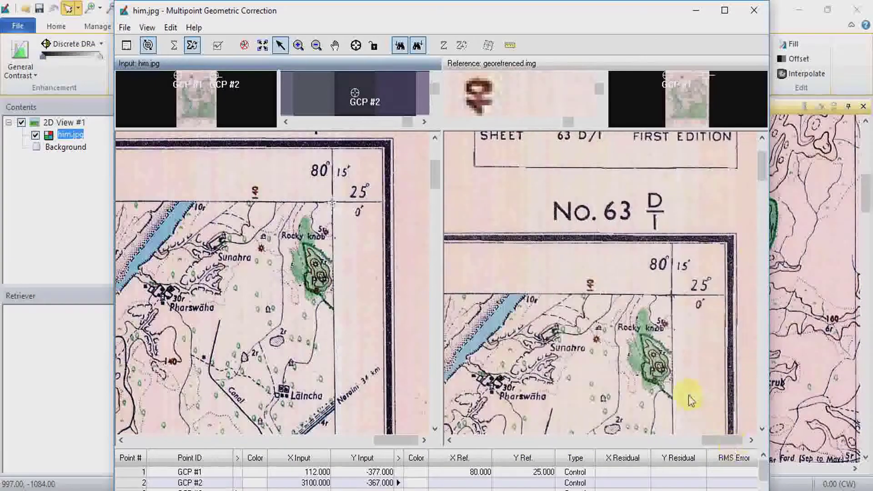
{"action": "left_click", "coordinate": [355, 46]}
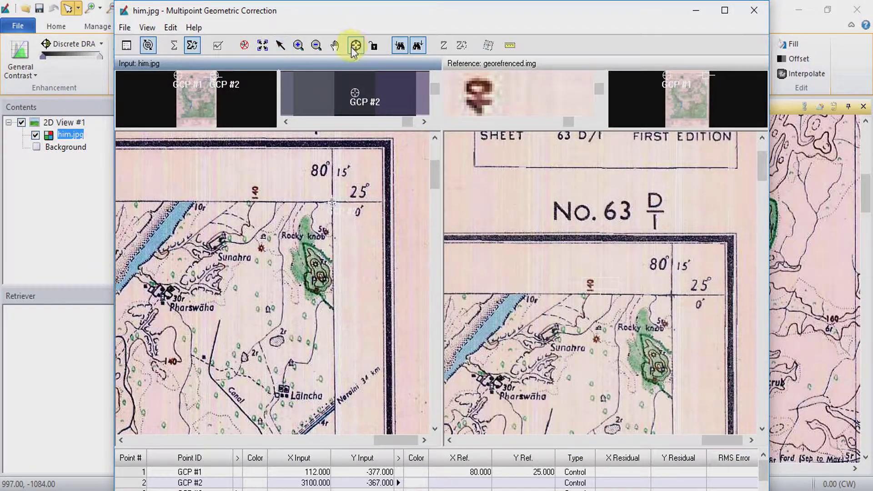
{"action": "left_click", "coordinate": [671, 295]}
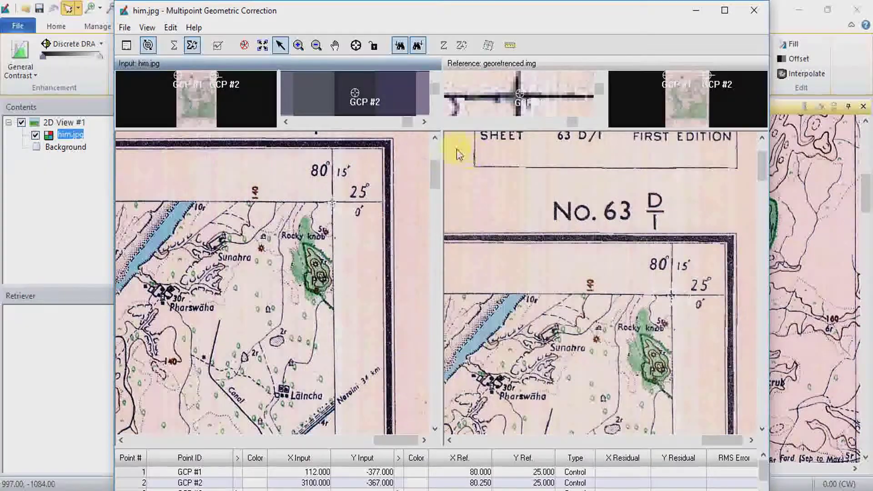
{"action": "left_click_drag", "start_coordinate": [434, 171], "coordinate": [445, 246]}
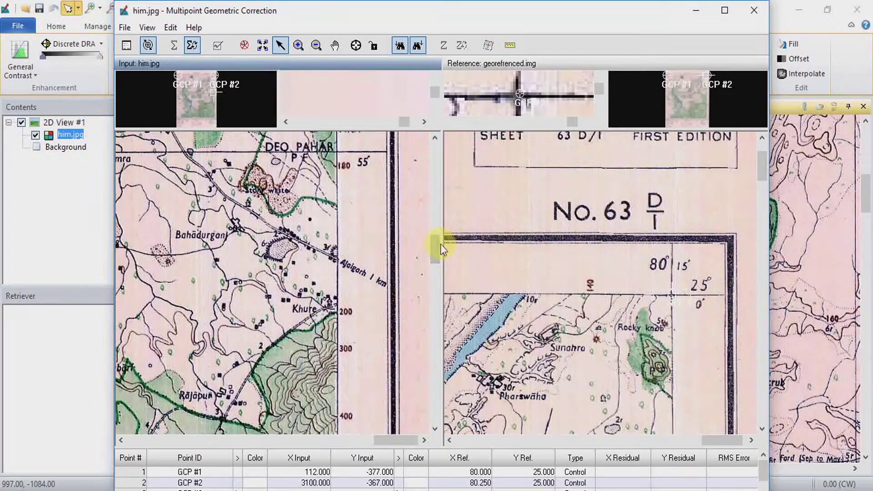
{"action": "left_click_drag", "start_coordinate": [438, 244], "coordinate": [431, 370]}
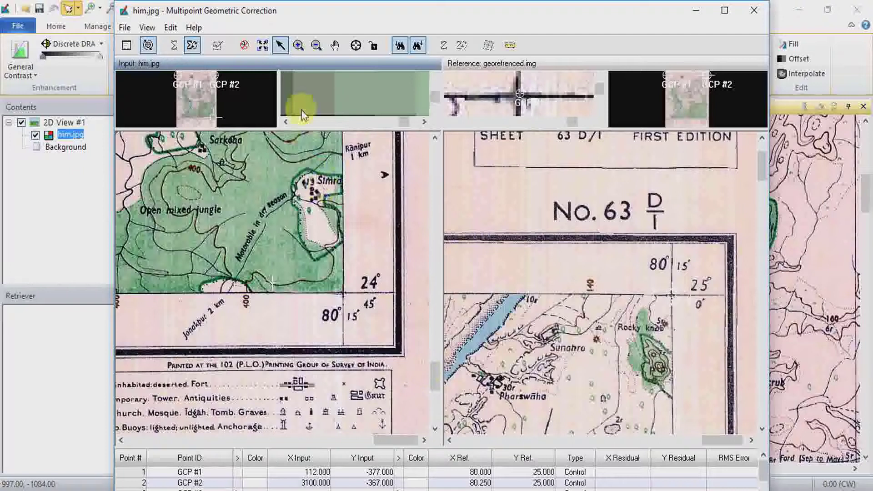
Place GCP #3 at the 80°15′/24°45′ corner in the input and reference views
{"action": "left_click", "coordinate": [356, 46]}
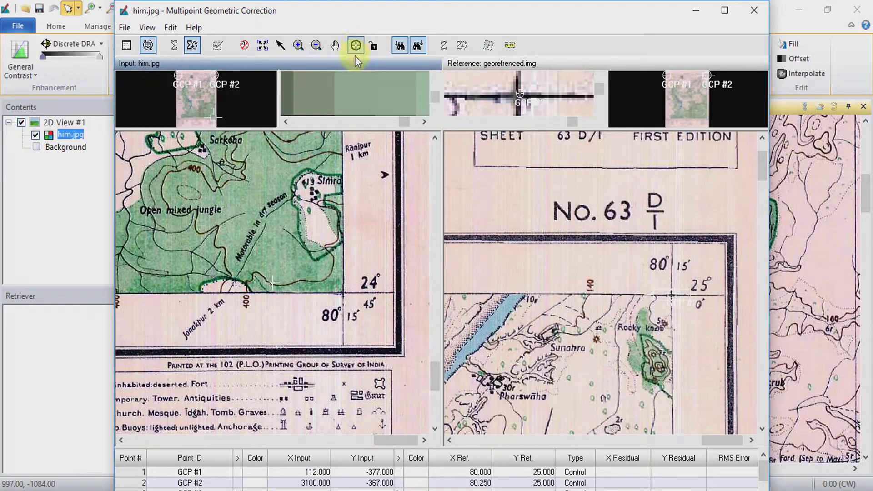
{"action": "left_click", "coordinate": [342, 293]}
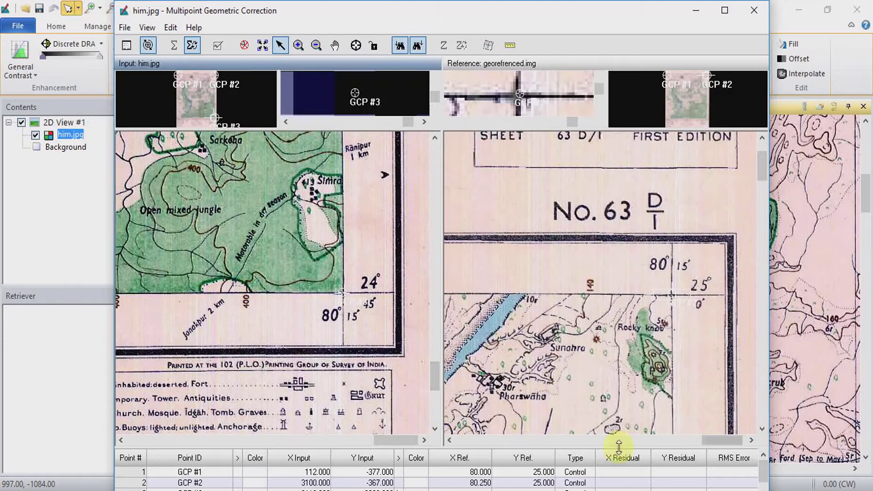
{"action": "left_click_drag", "start_coordinate": [764, 173], "coordinate": [757, 381]}
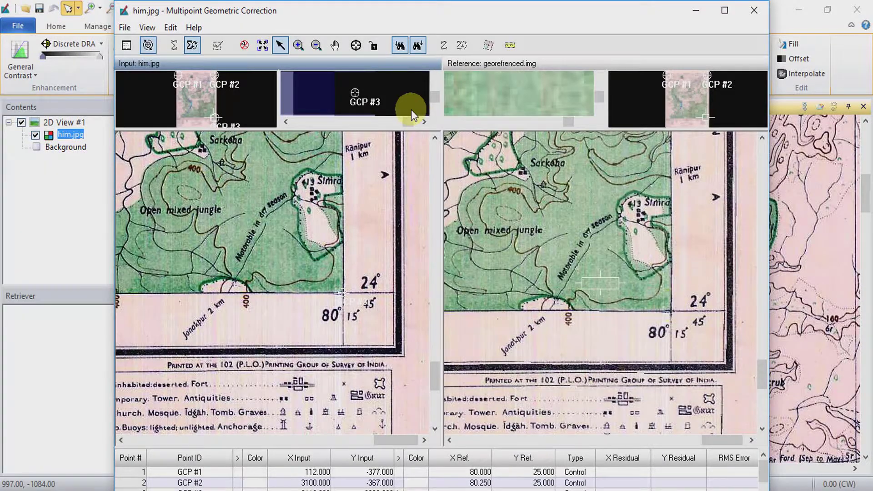
{"action": "left_click", "coordinate": [354, 38]}
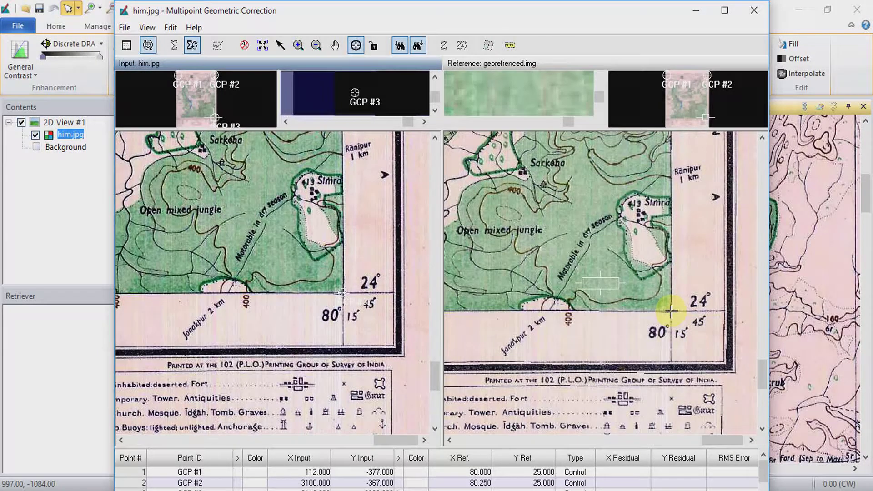
{"action": "left_click", "coordinate": [672, 311]}
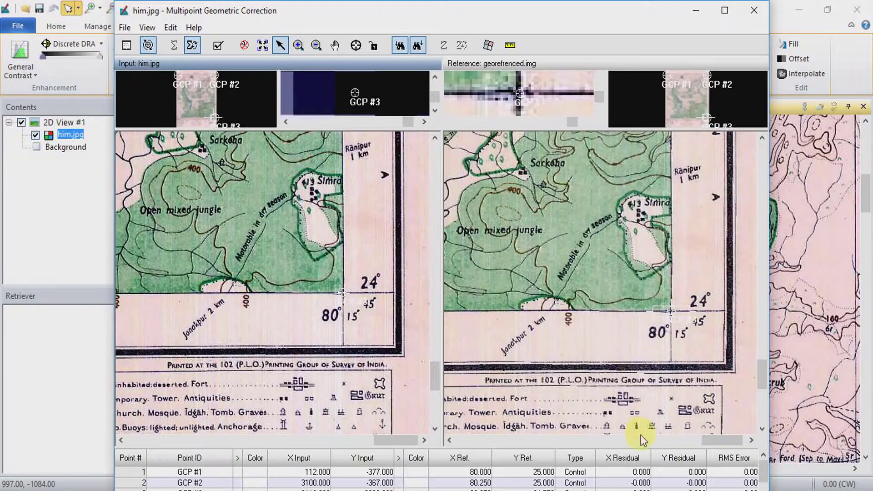
{"action": "left_click_drag", "start_coordinate": [399, 438], "coordinate": [154, 430]}
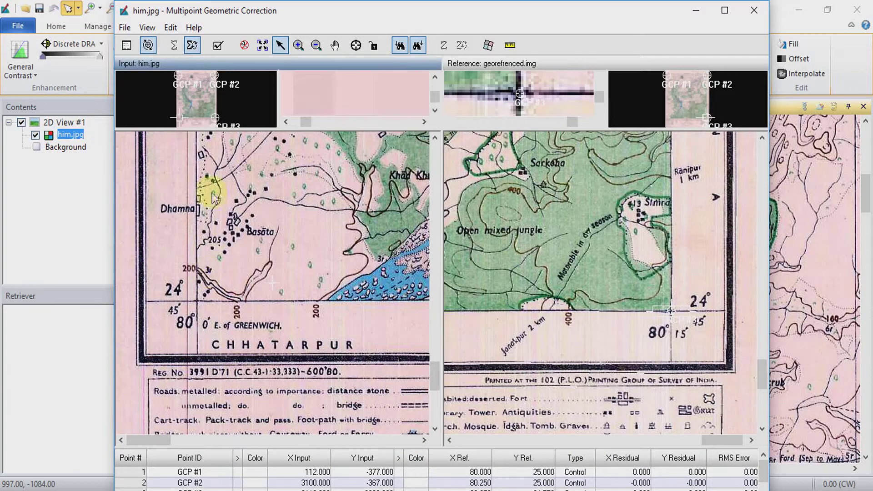
Place GCP #4 at the input image's 80°/24°45′ corner with Create GCP
{"action": "left_click", "coordinate": [356, 45]}
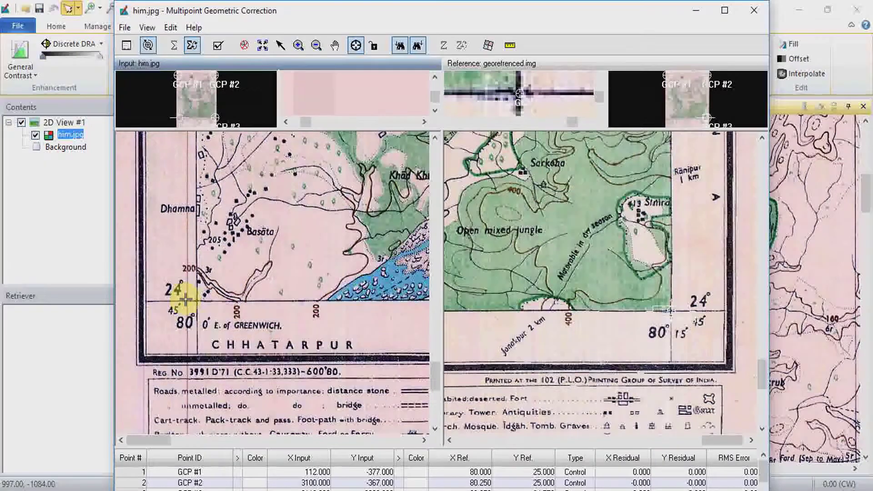
{"action": "left_click", "coordinate": [187, 300]}
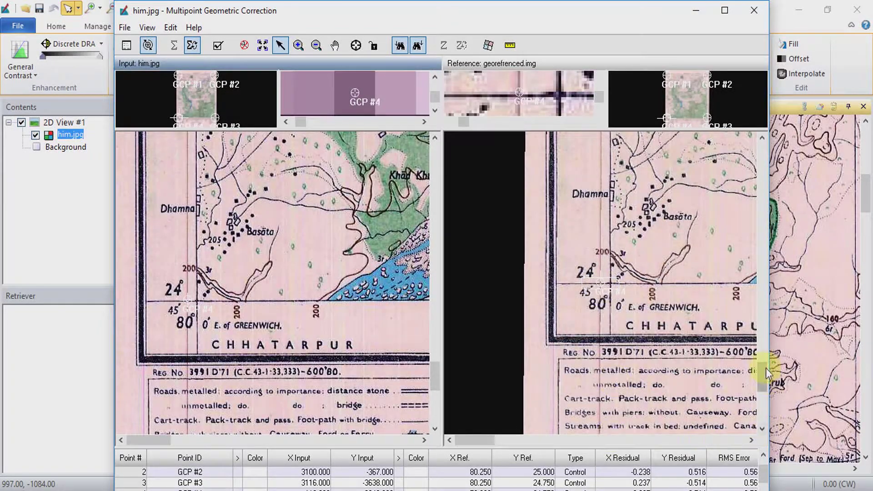
Resample him.jpg to 'New Georefrenced Image' in the DEMO folder and start the resampling
{"action": "left_click", "coordinate": [486, 51]}
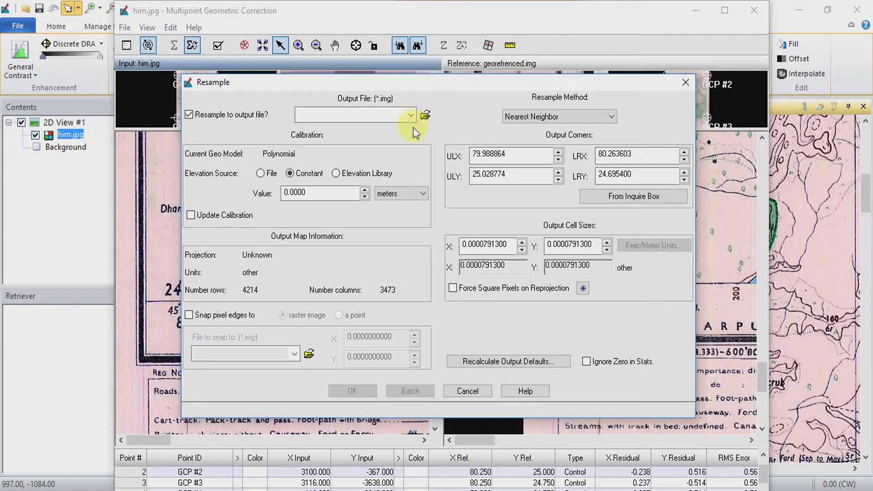
{"action": "left_click", "coordinate": [426, 116]}
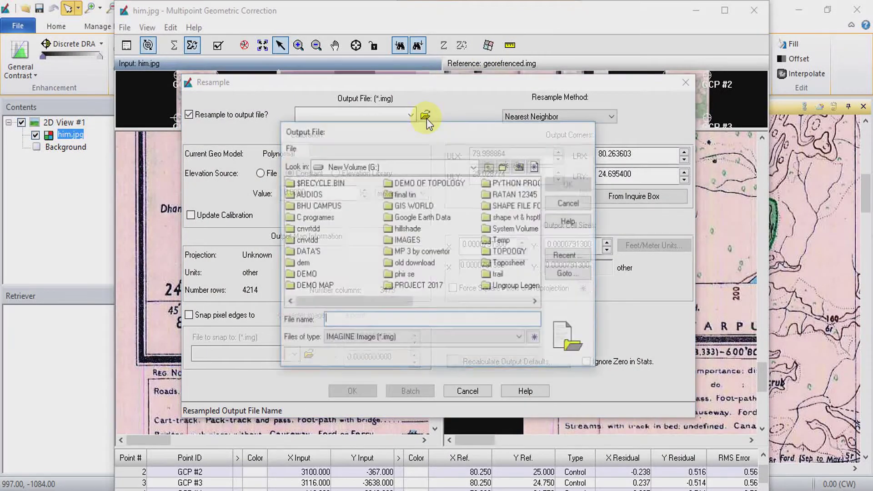
{"action": "double_click", "coordinate": [313, 274]}
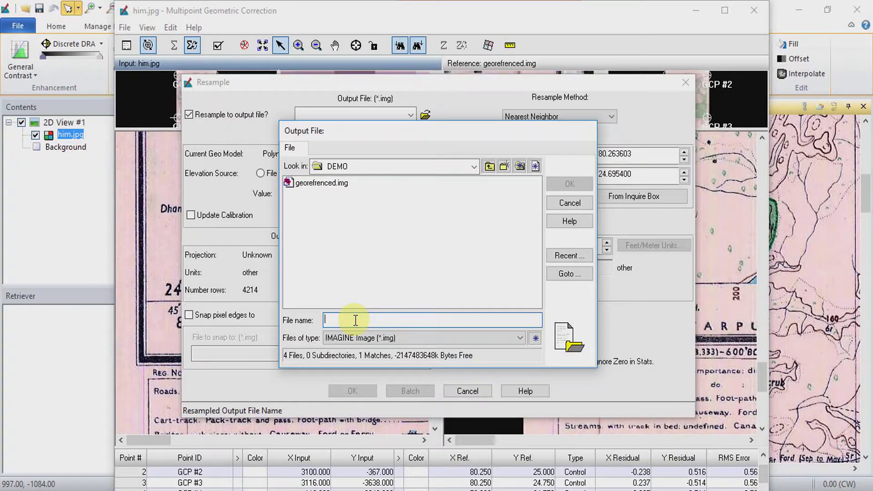
{"action": "type", "text": "New"}
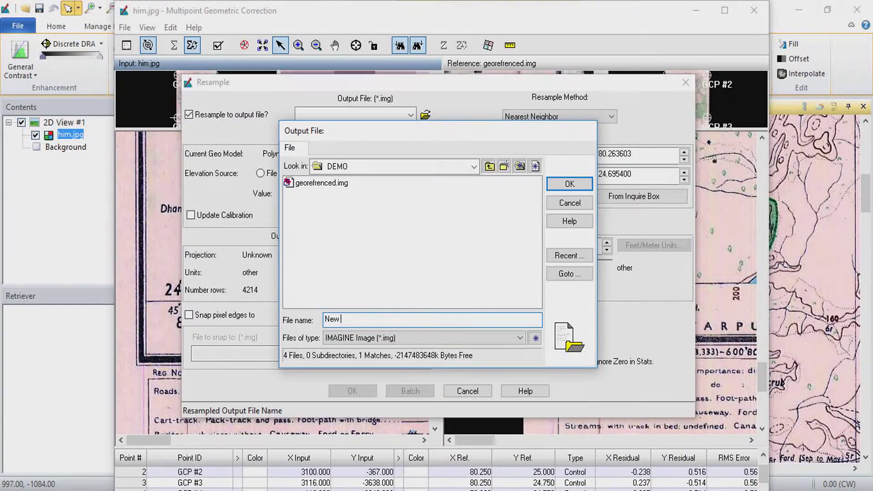
{"action": "type", "text": " Georefrenced Image"}
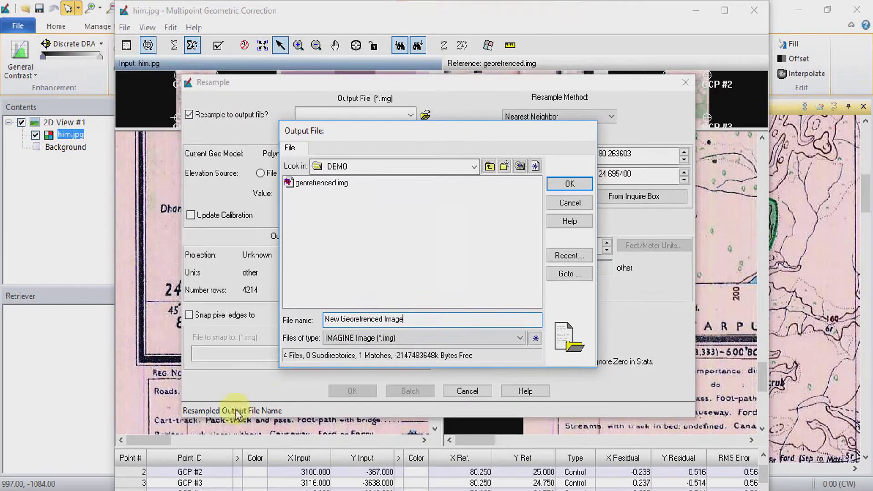
{"action": "left_click", "coordinate": [357, 339]}
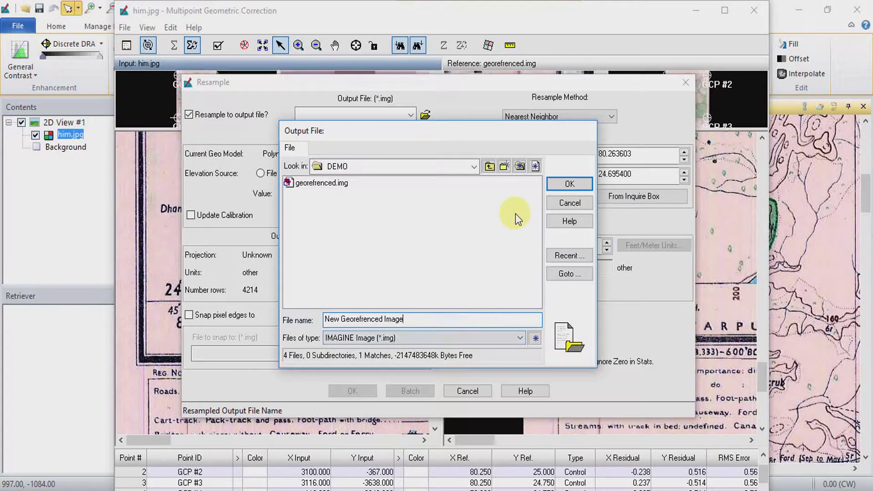
{"action": "left_click", "coordinate": [561, 184]}
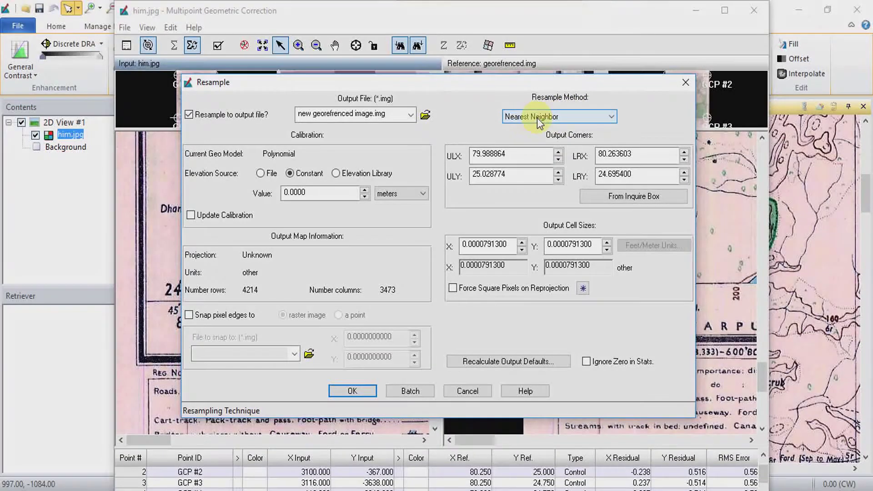
{"action": "left_click", "coordinate": [354, 391]}
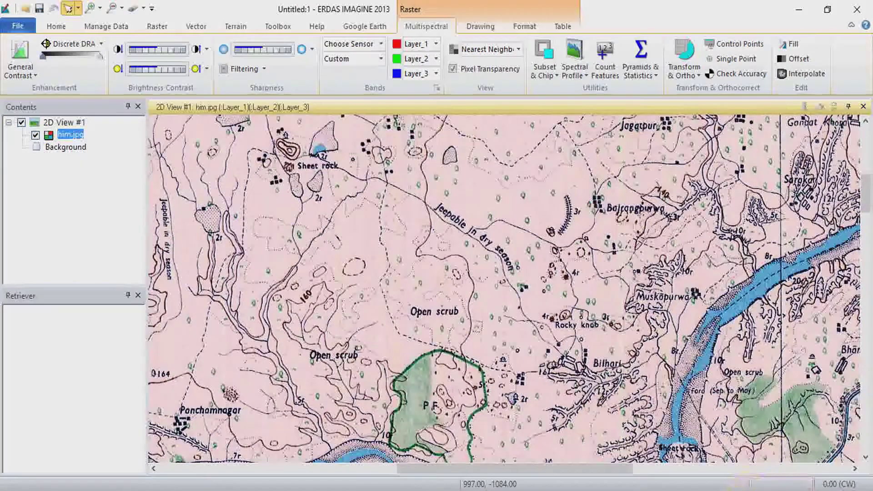
{"action": "left_click", "coordinate": [689, 437]}
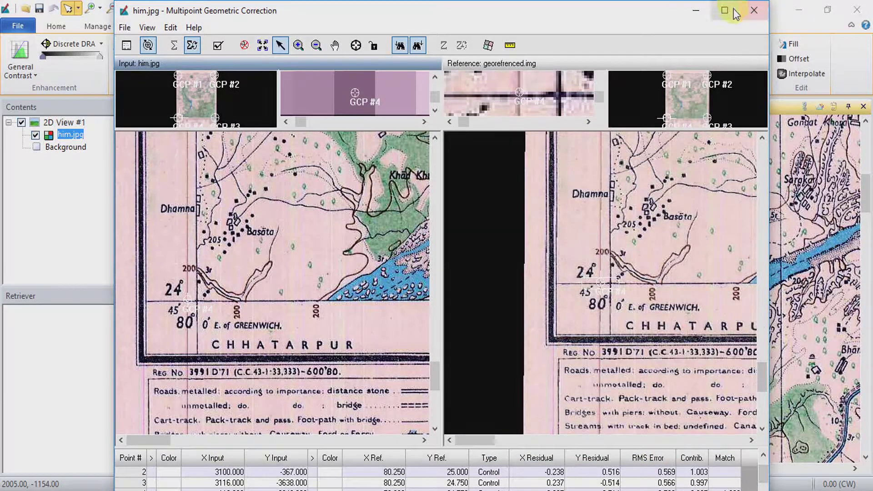
{"action": "left_click", "coordinate": [694, 12]}
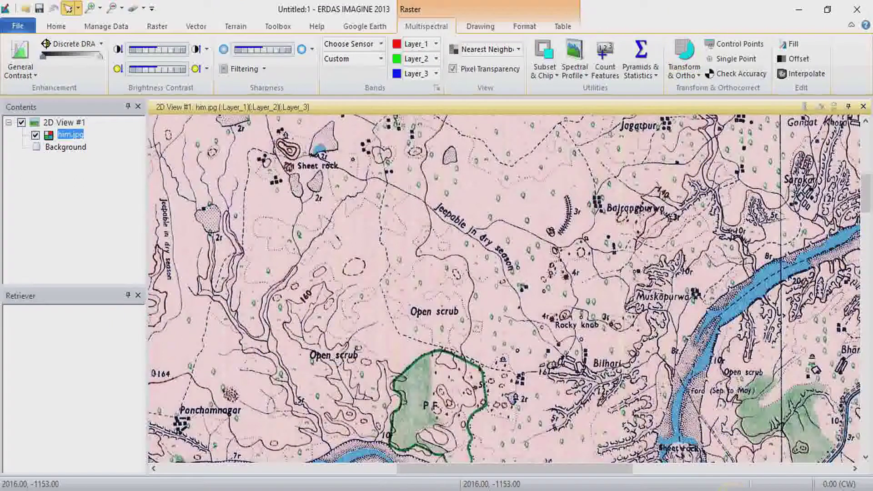
{"action": "left_click", "coordinate": [733, 490]}
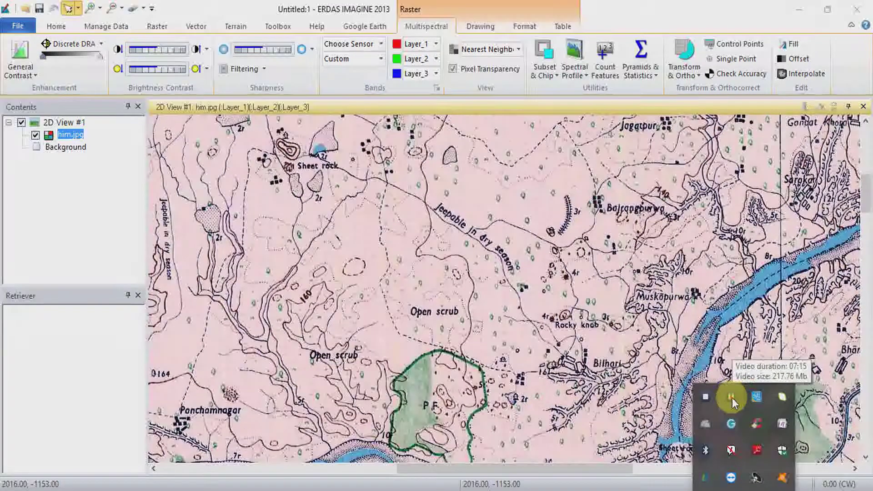
{"action": "left_click", "coordinate": [731, 397]}
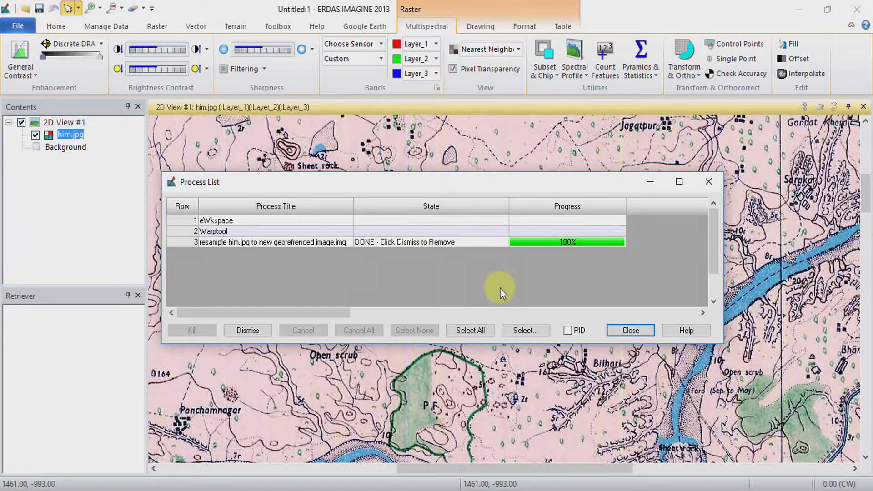
{"action": "left_click", "coordinate": [629, 330]}
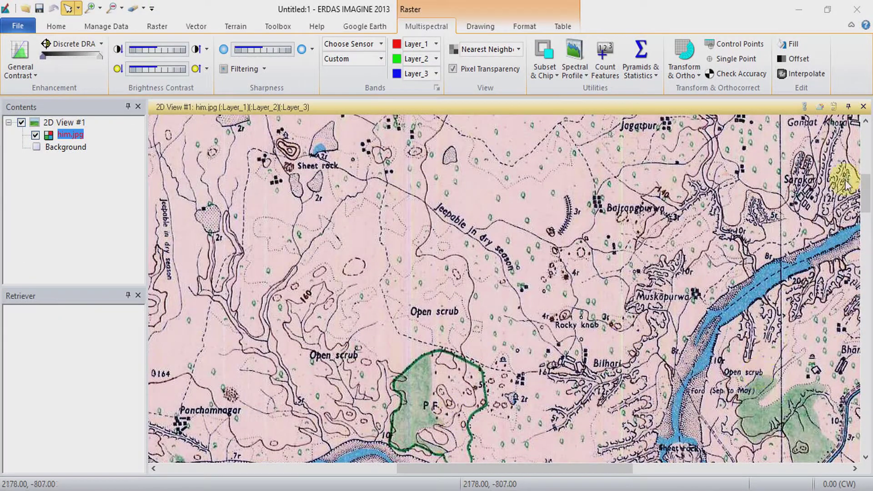
{"action": "left_click", "coordinate": [857, 14]}
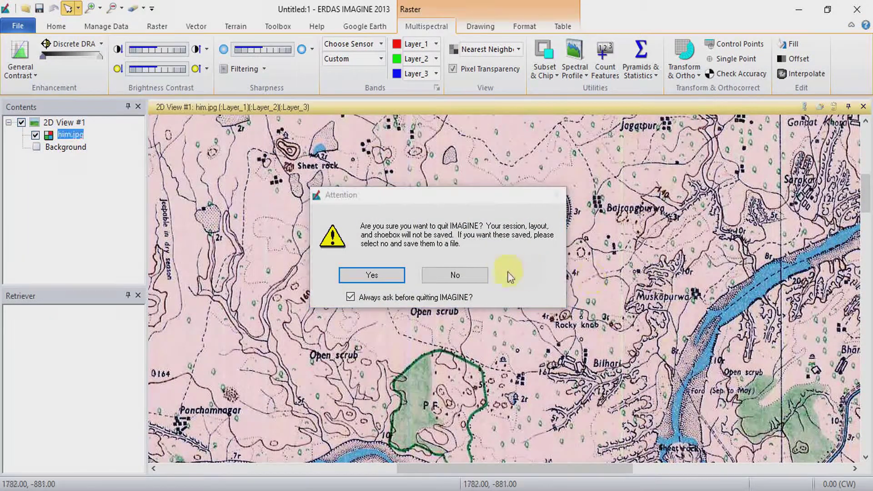
Cancel quitting, then close geometric correction, discarding the model, input points and reference points
{"action": "left_click", "coordinate": [468, 273]}
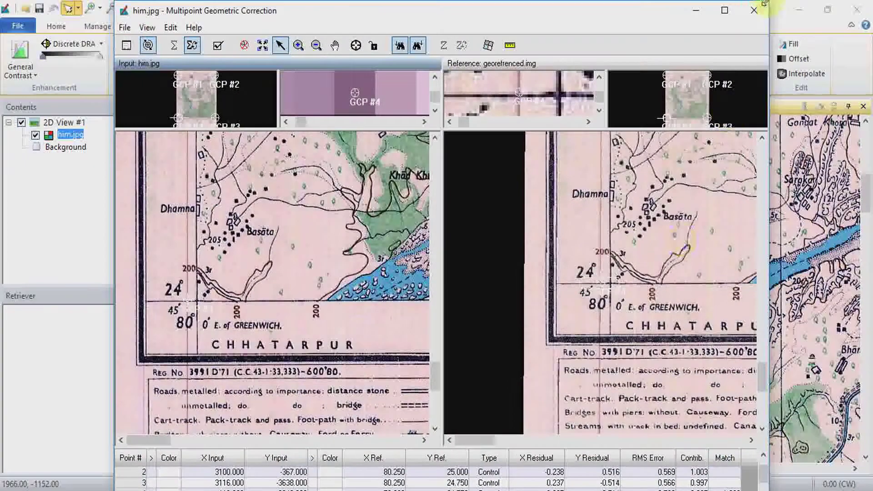
{"action": "left_click", "coordinate": [756, 10]}
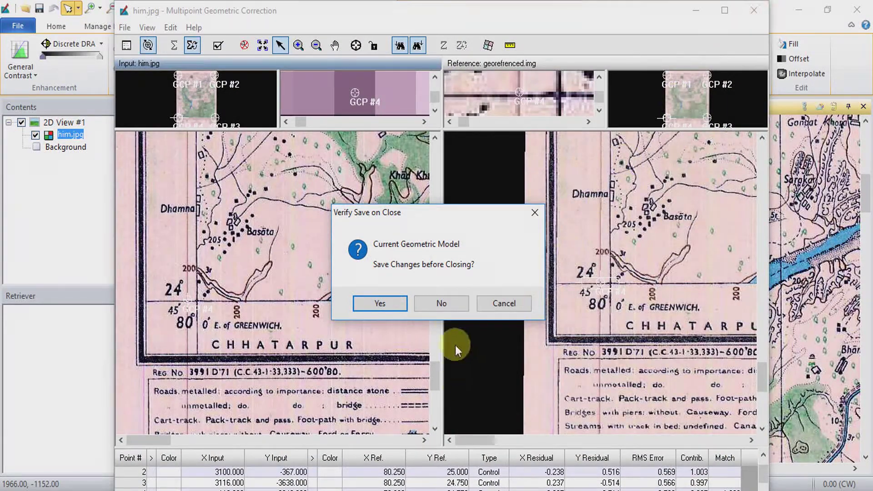
{"action": "left_click", "coordinate": [441, 302]}
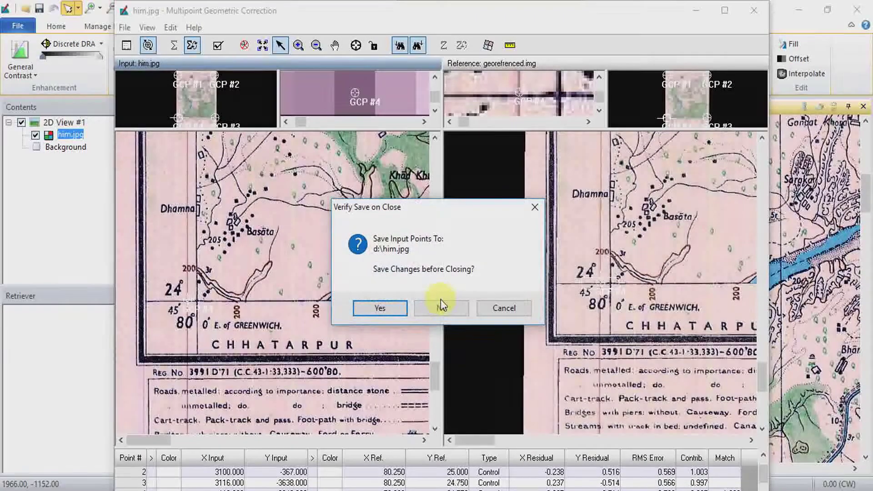
{"action": "left_click", "coordinate": [440, 303]}
{"action": "left_click", "coordinate": [440, 303]}
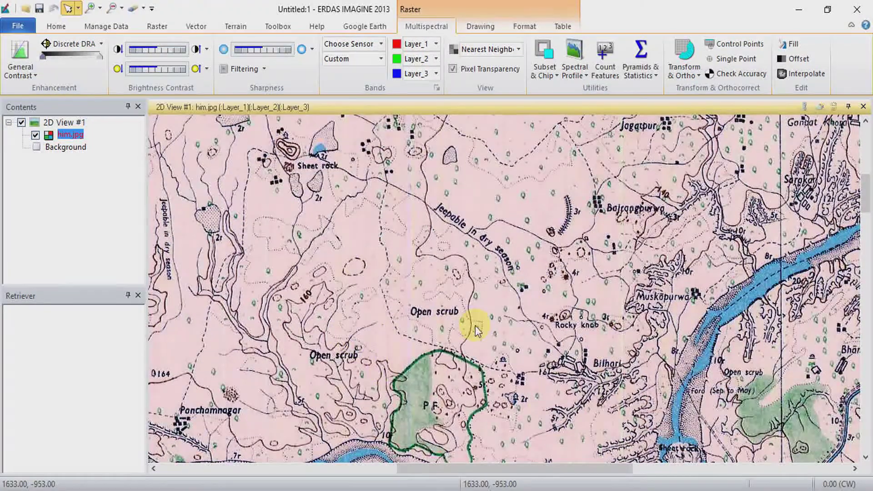
Add a second empty 2D view and dismiss the warptool error
{"action": "key", "text": "ctrl+n"}
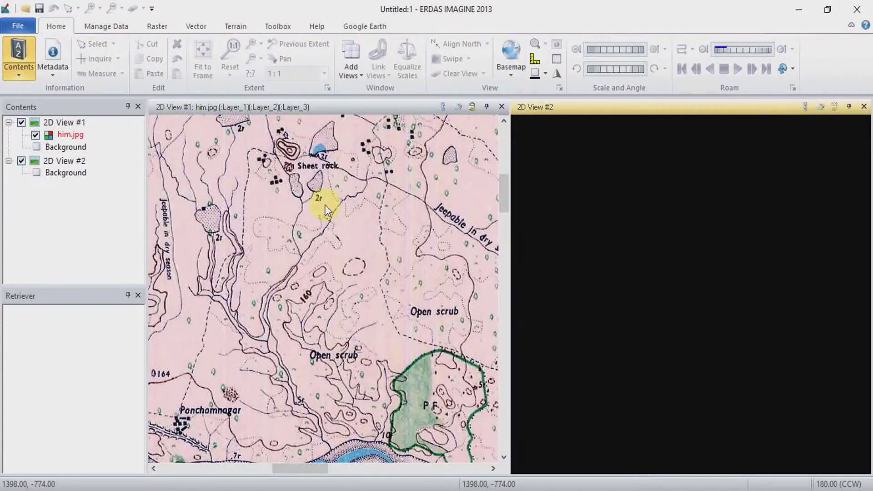
{"action": "right_click", "coordinate": [325, 207]}
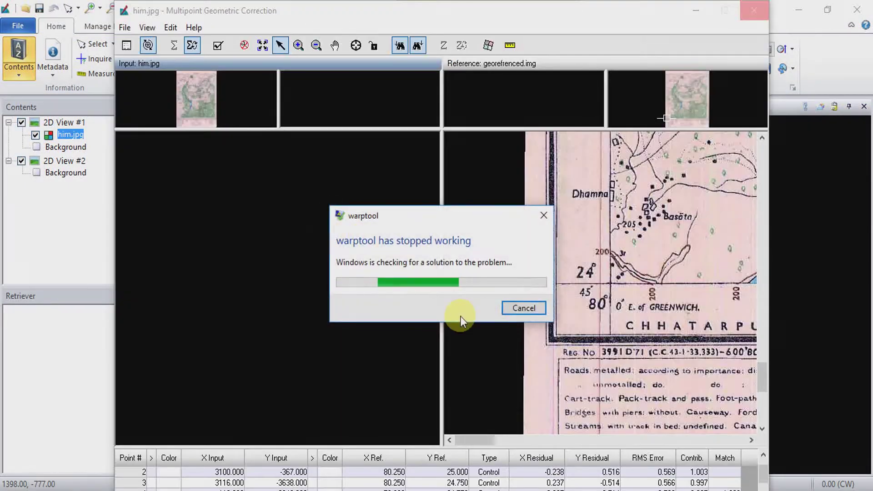
{"action": "left_click", "coordinate": [524, 301]}
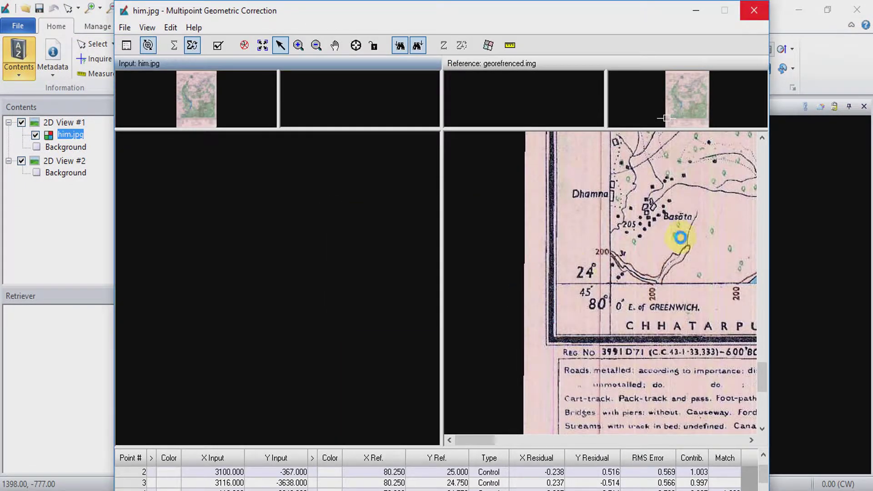
Close the Multipoint Geometric Correction window and 2D View #1
{"action": "left_click", "coordinate": [759, 12]}
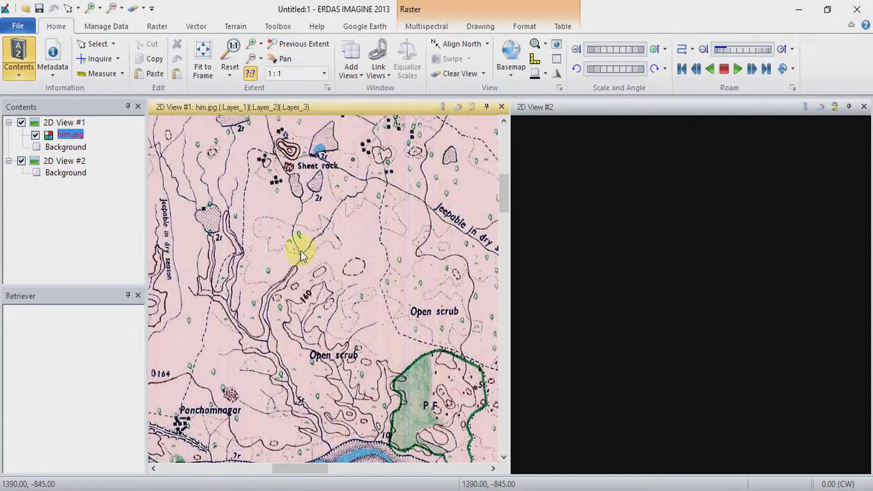
{"action": "right_click", "coordinate": [320, 222]}
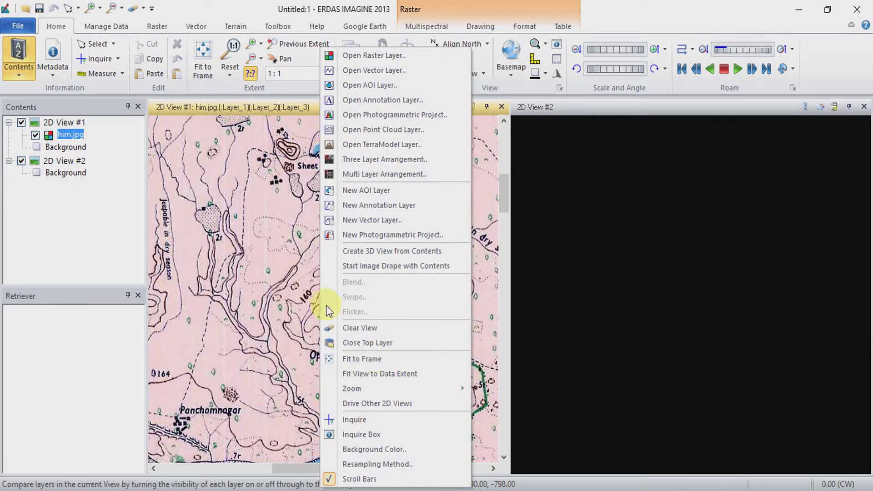
{"action": "left_click", "coordinate": [500, 109]}
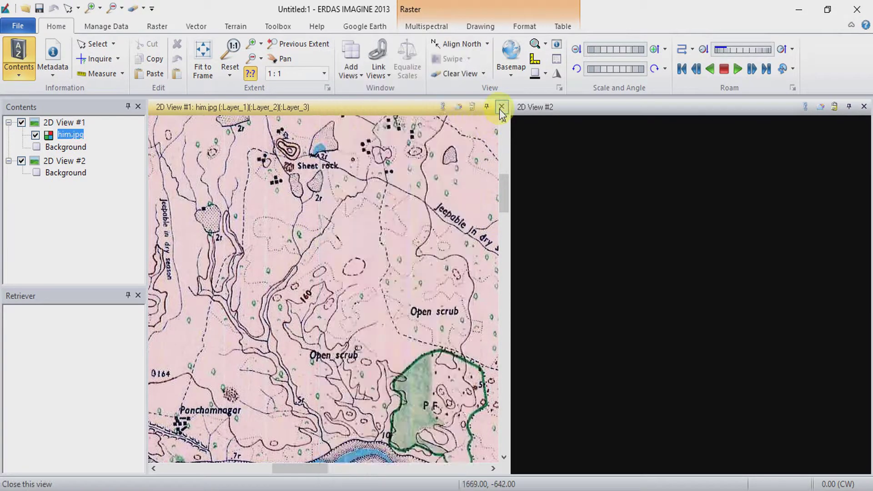
{"action": "left_click", "coordinate": [500, 109]}
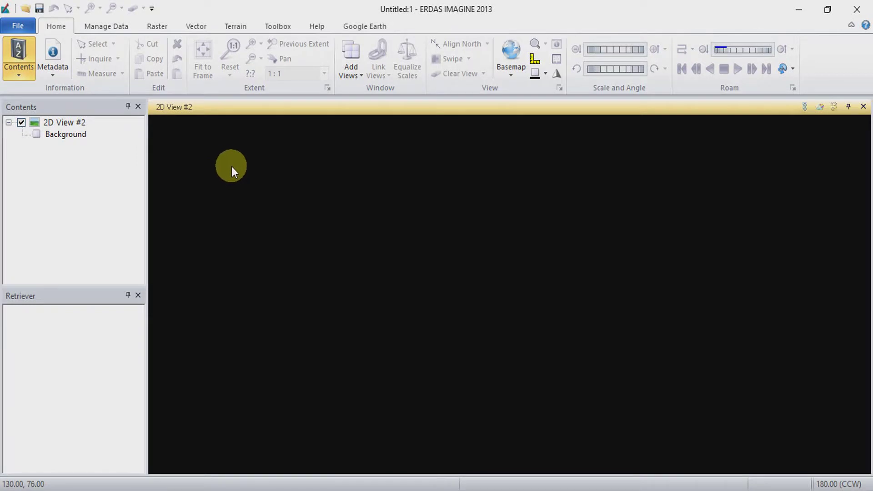
Open new georefrenced image.img from DEMO, filtered to IMAGINE Image (*.img), as a raster layer in 2D View #2
{"action": "right_click", "coordinate": [231, 166]}
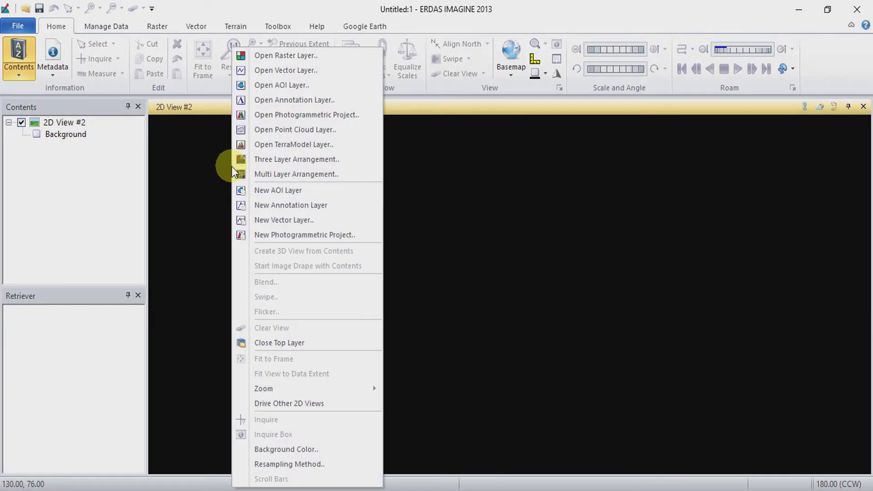
{"action": "left_click", "coordinate": [261, 56]}
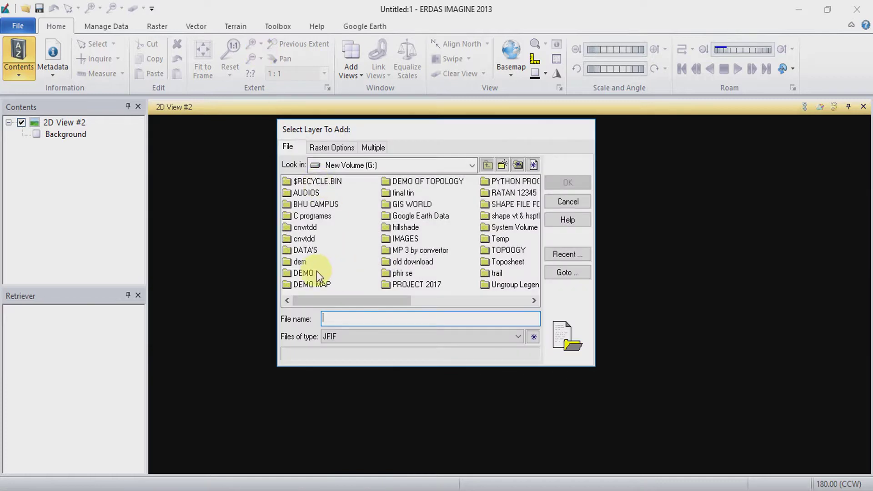
{"action": "double_click", "coordinate": [315, 272]}
{"action": "left_click", "coordinate": [396, 332]}
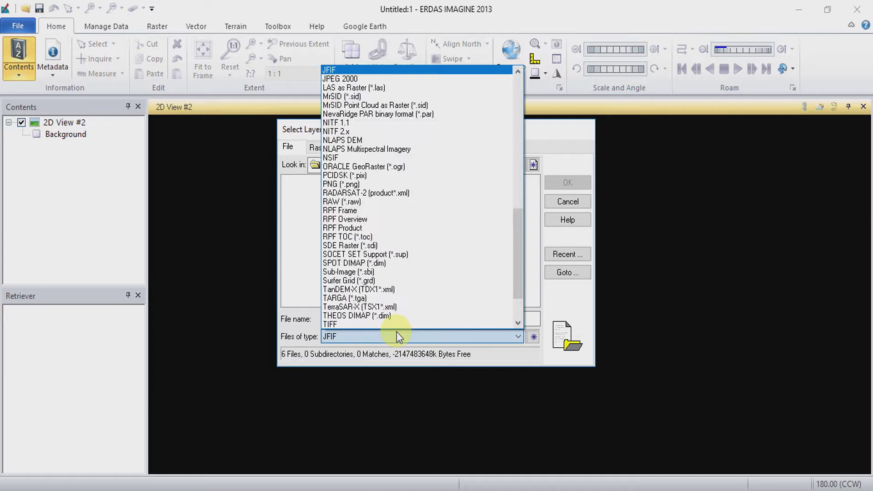
{"action": "left_click_drag", "start_coordinate": [516, 237], "coordinate": [514, 206]}
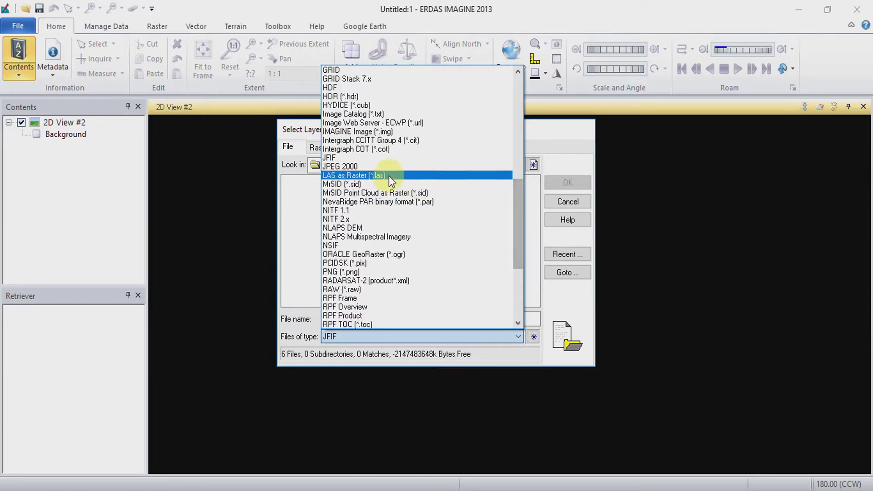
{"action": "left_click", "coordinate": [372, 131]}
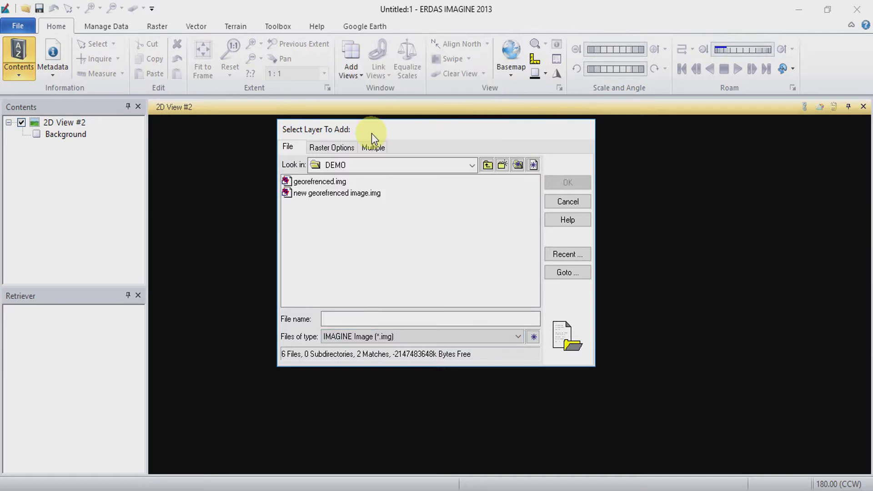
{"action": "left_click", "coordinate": [337, 192]}
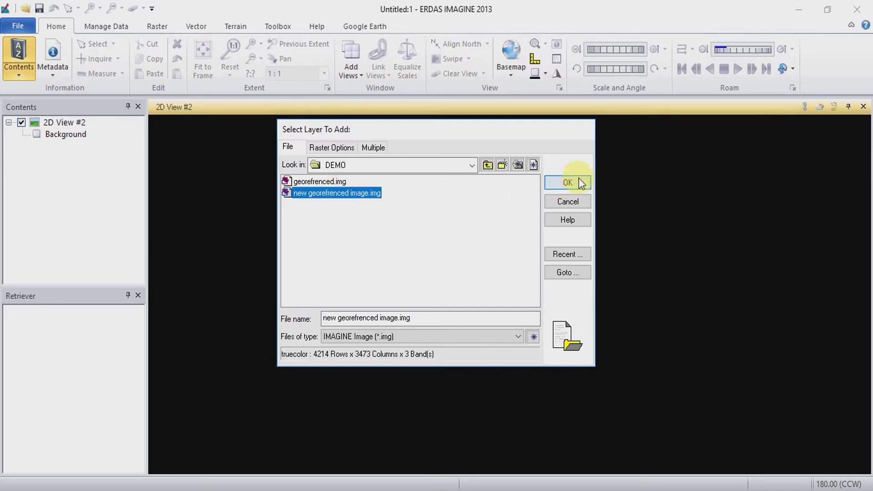
{"action": "left_click", "coordinate": [576, 182]}
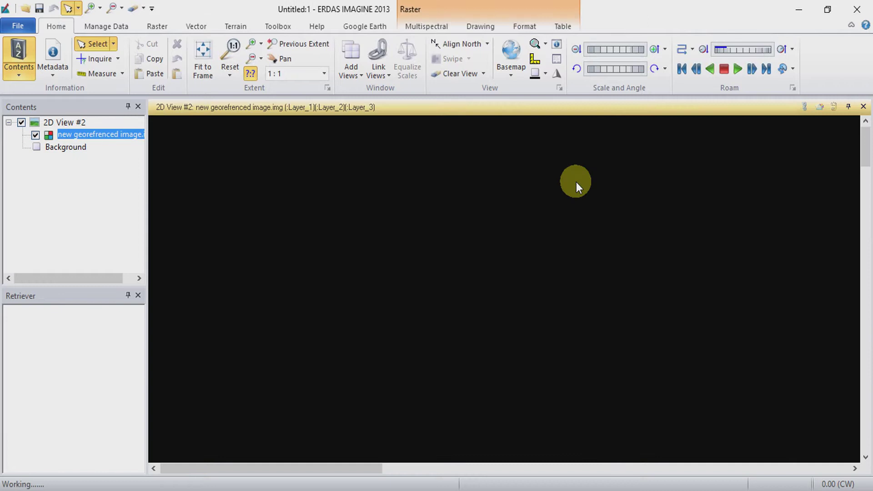
Fit new georefrenced image.img to the frame of 2D View #2
{"action": "right_click", "coordinate": [338, 212]}
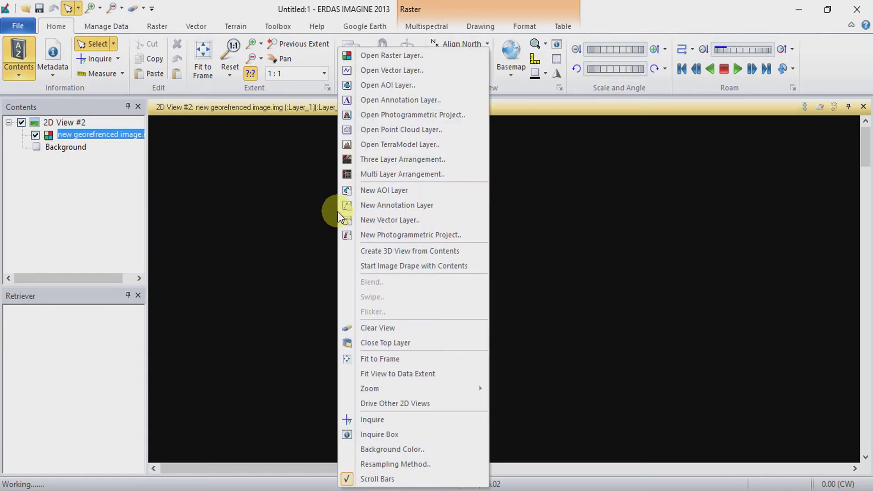
{"action": "left_click", "coordinate": [393, 363]}
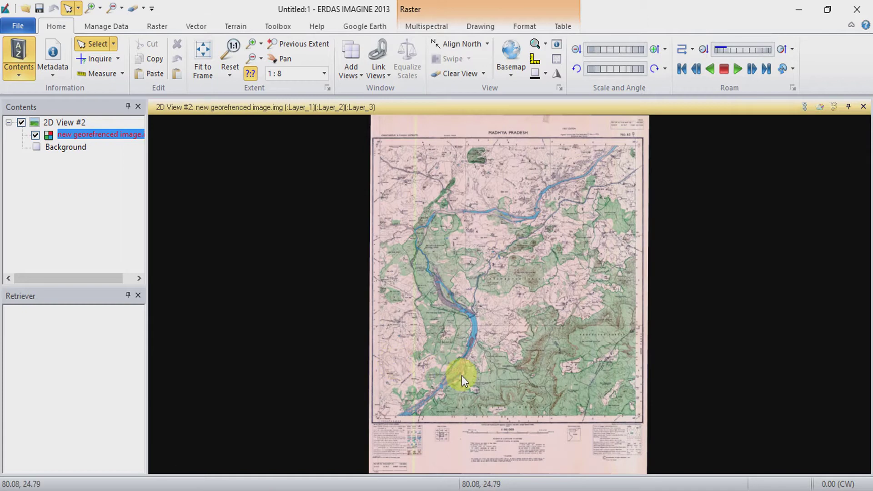